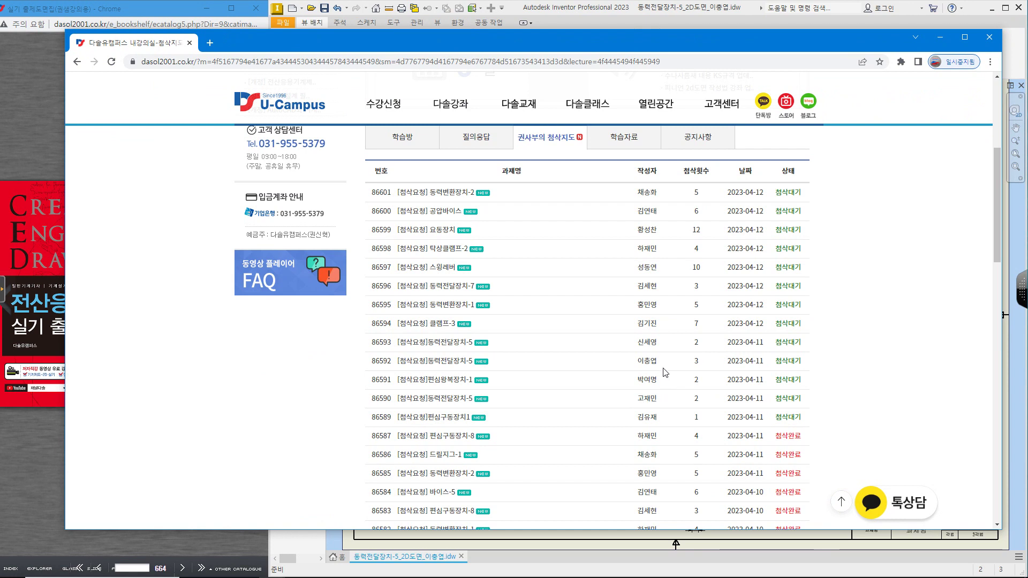
Step: Minimize the submission list and open the 동력전달장치-5 drawing page from the e-book's table of contents
left_click_drag(511, 362, 376, 361)
left_click_drag(621, 366, 700, 367)
left_click(638, 18)
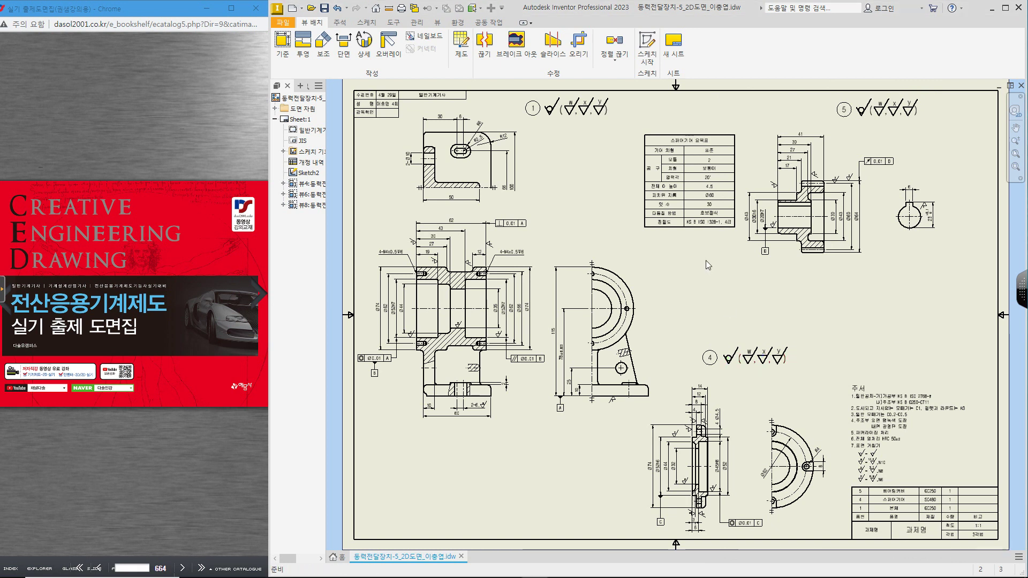
left_click(10, 568)
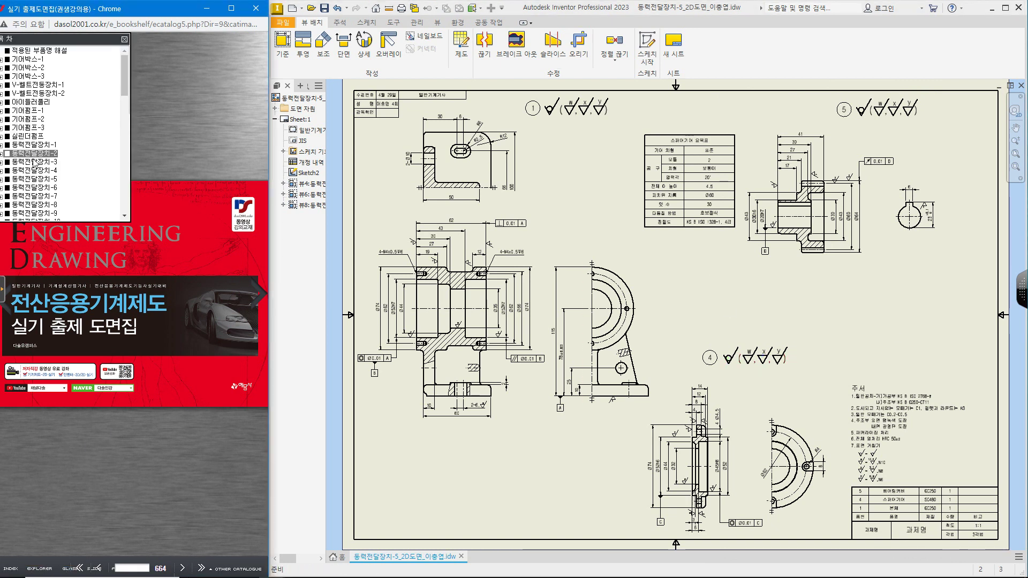
left_click(33, 180)
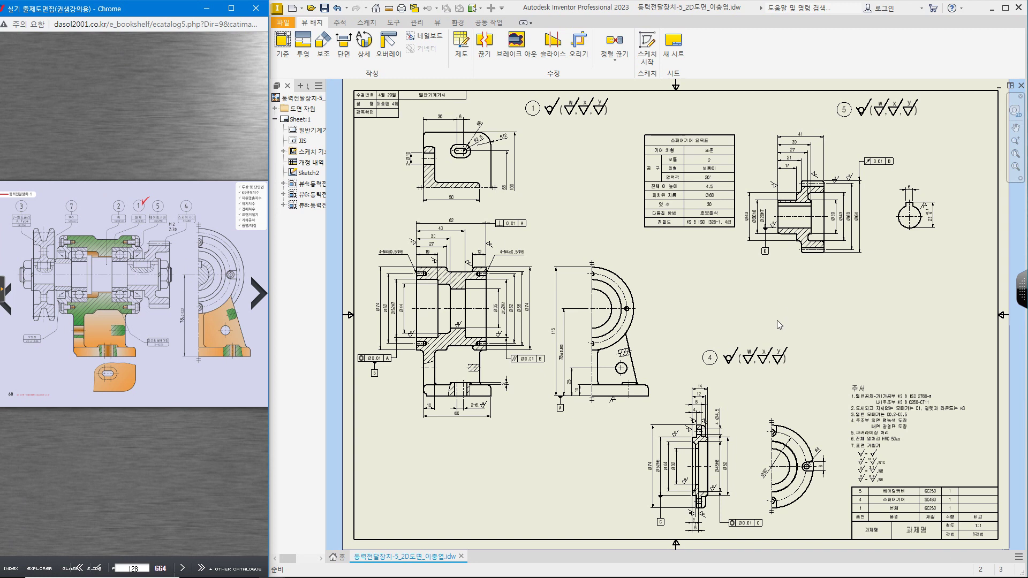
Step: Handwrite the notes "1) 답안(X)", "2) 시간(O)" and a circled "5시간" beside the drawing with the screen pen, and clear them
scroll(359, 83, "up", 5)
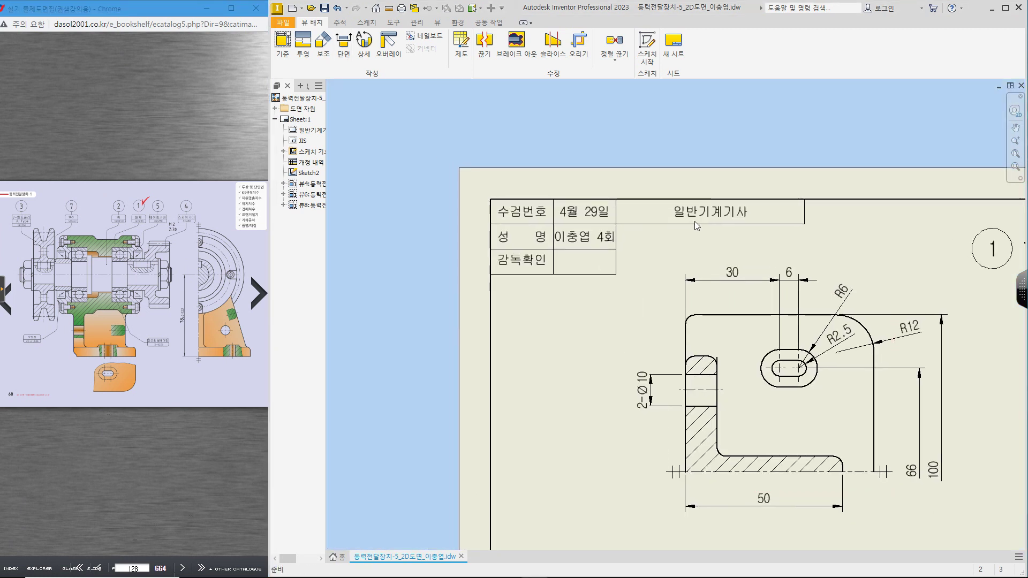
scroll(802, 303, "down", 5)
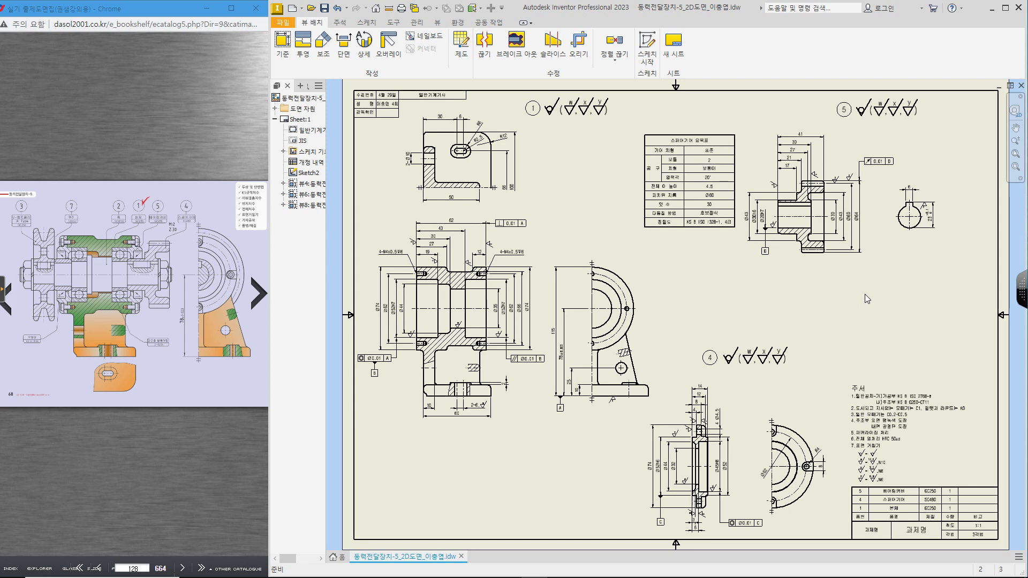
key("ctrl+2")
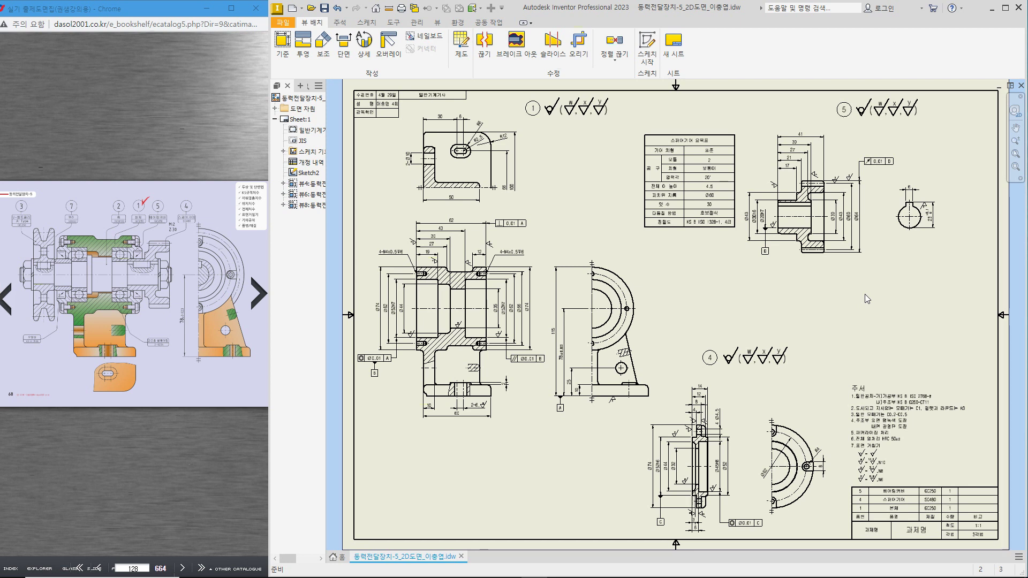
mouse_move(874, 274)
left_mouse_down()
mouse_move(932, 276)
mouse_move(848, 288)
mouse_move(859, 288)
mouse_move(864, 318)
left_mouse_up()
mouse_move(870, 304)
left_mouse_down()
mouse_move(871, 318)
mouse_move(900, 315)
left_mouse_up()
left_click_drag(903, 308, 924, 314)
left_click_drag(940, 295, 939, 309)
left_click_drag(940, 303, 946, 314)
left_click_drag(893, 260, 905, 271)
mouse_move(914, 256)
left_mouse_down()
mouse_move(928, 278)
mouse_move(951, 263)
left_mouse_up()
left_click_drag(937, 270, 952, 276)
left_click_drag(973, 255, 979, 275)
mouse_move(985, 257)
left_mouse_down()
mouse_move(988, 277)
mouse_move(966, 317)
mouse_move(978, 296)
mouse_move(990, 315)
left_mouse_up()
left_click_drag(837, 339, 994, 321)
mouse_move(910, 344)
left_mouse_down()
mouse_move(907, 367)
mouse_move(927, 343)
mouse_move(913, 370)
left_mouse_up()
left_click_drag(917, 359, 924, 369)
mouse_move(927, 344)
left_mouse_down()
mouse_move(926, 375)
mouse_move(950, 360)
left_mouse_up()
mouse_move(954, 348)
left_mouse_down()
mouse_move(959, 369)
mouse_move(927, 382)
left_mouse_up()
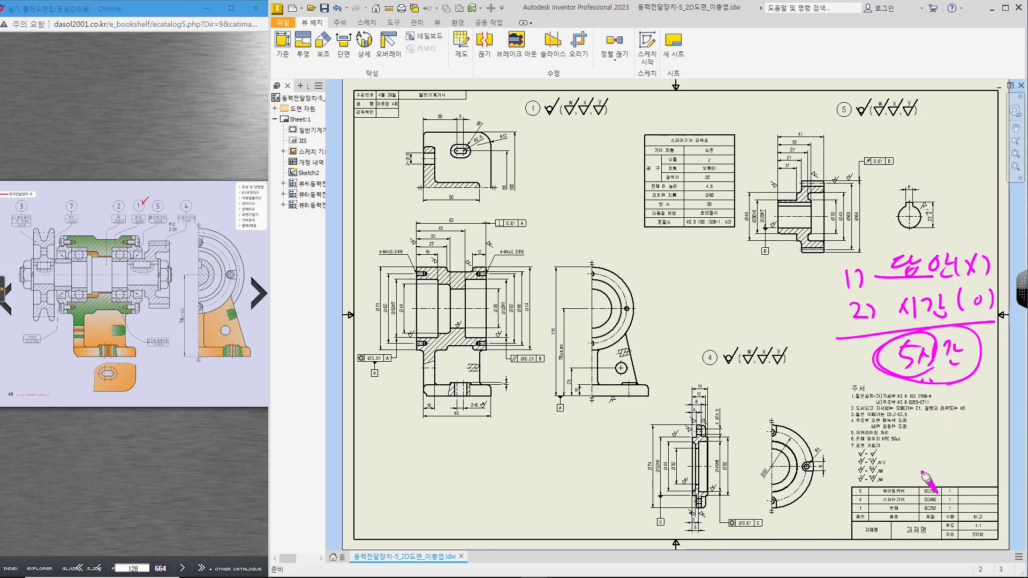
mouse_move(918, 389)
left_mouse_down()
mouse_move(911, 413)
mouse_move(937, 420)
mouse_move(911, 377)
left_mouse_up()
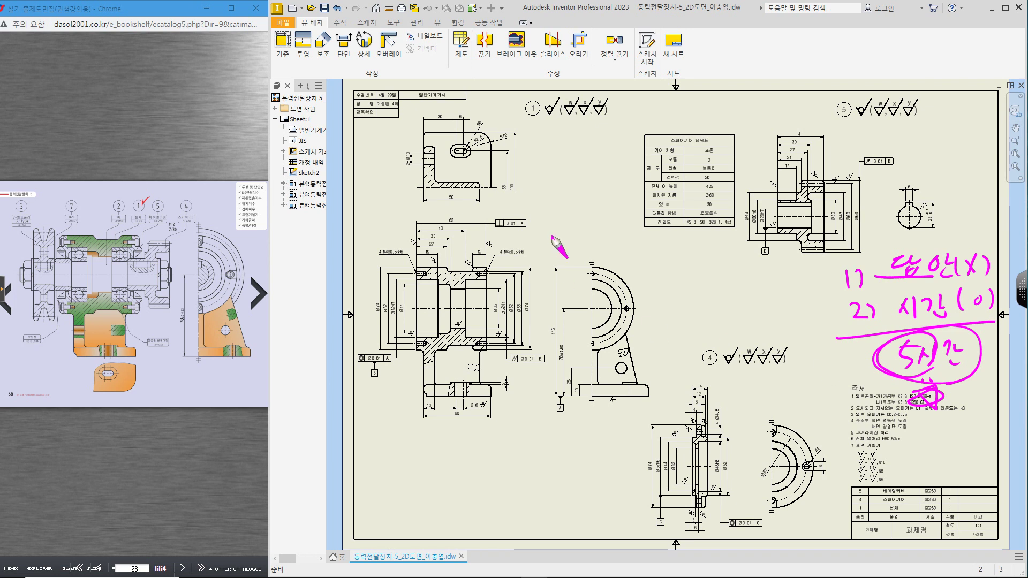
key("Escape")
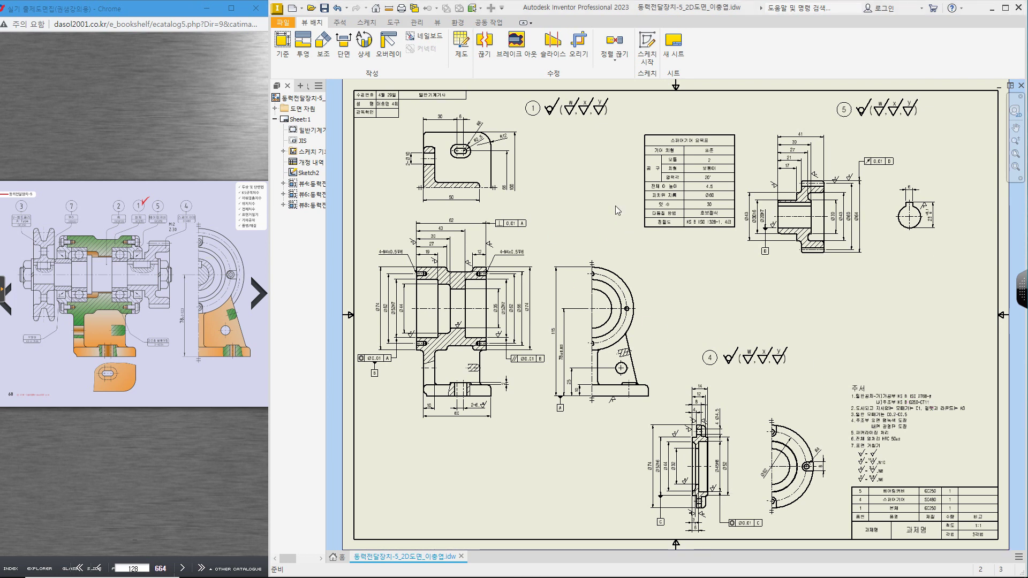
Step: Circle the bearing housing and the base plate in part 1's front section view with the screen pen, and clear the marks
scroll(367, 264, "up", 4)
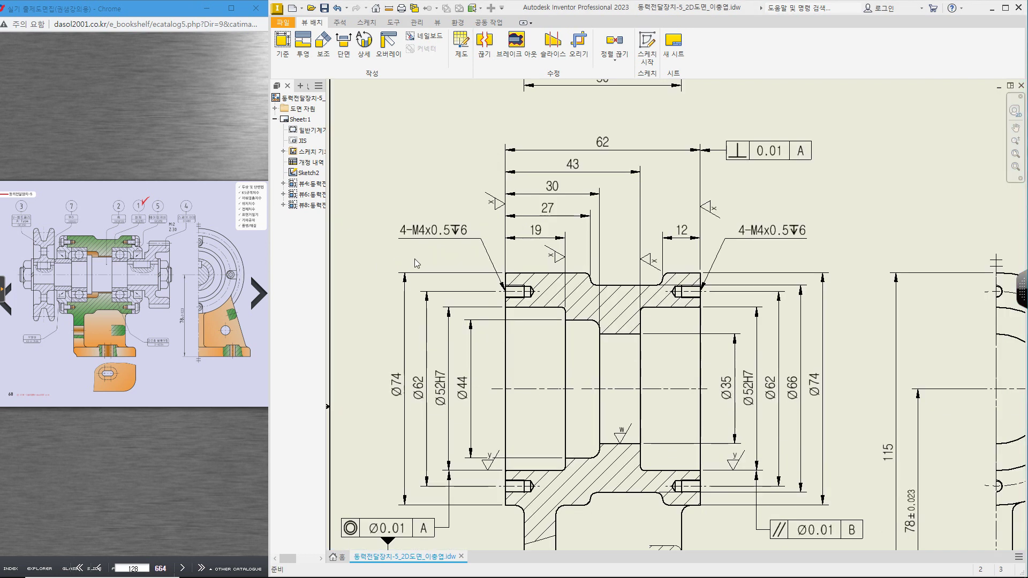
middle_click_drag(415, 261, 435, 301)
scroll(712, 273, "down", 3)
middle_click_drag(742, 272, 605, 259)
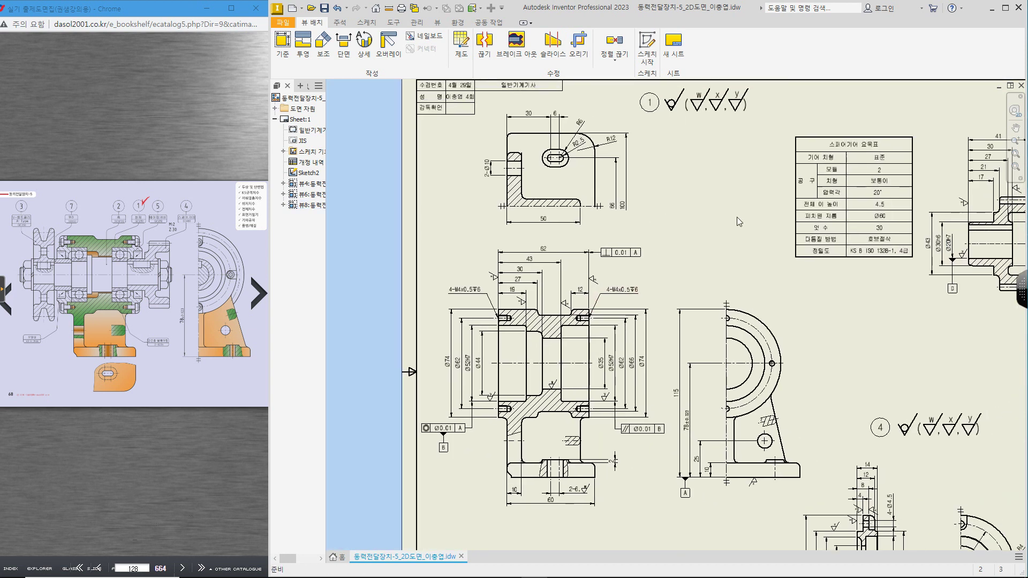
key("ctrl+2")
left_click_drag(570, 498, 573, 506)
left_click_drag(502, 417, 549, 412)
mouse_move(592, 419)
left_mouse_down()
mouse_move(472, 345)
mouse_move(610, 342)
mouse_move(543, 416)
left_mouse_up()
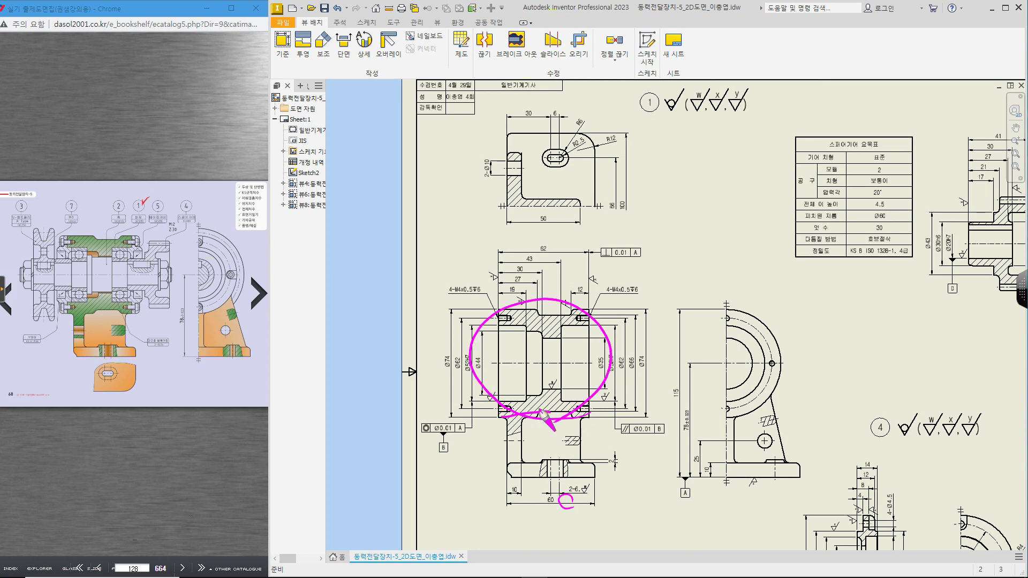
mouse_move(502, 470)
left_mouse_down()
mouse_move(602, 478)
mouse_move(504, 471)
left_mouse_up()
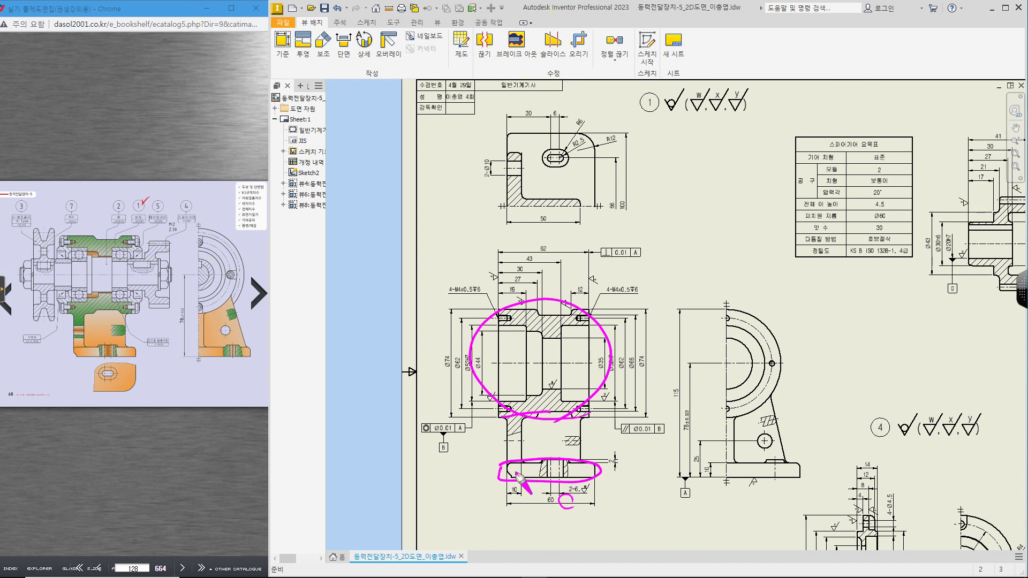
key("Escape")
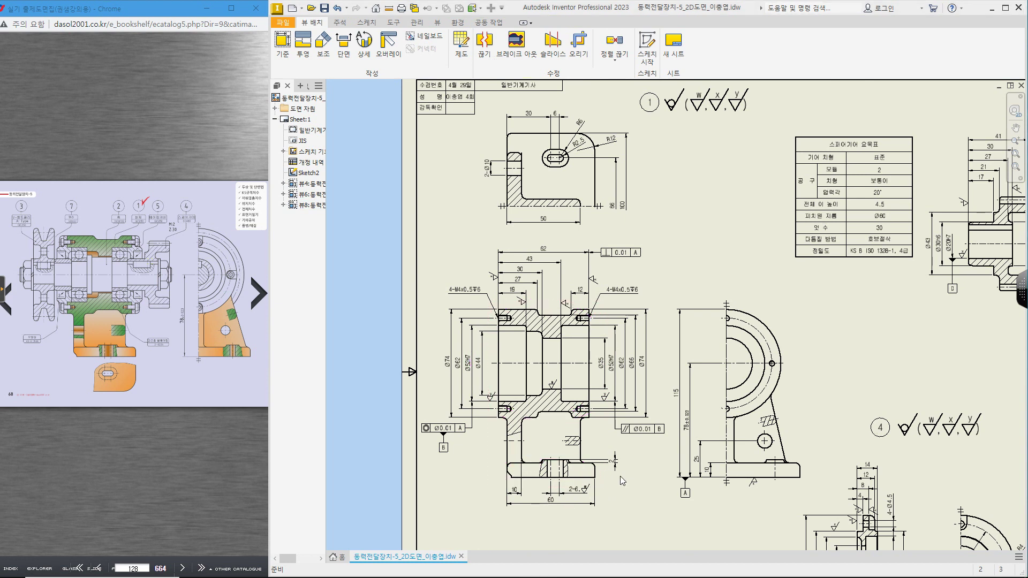
Step: Open the part model of the front section view and hide every solid body except 본체
right_click(600, 333)
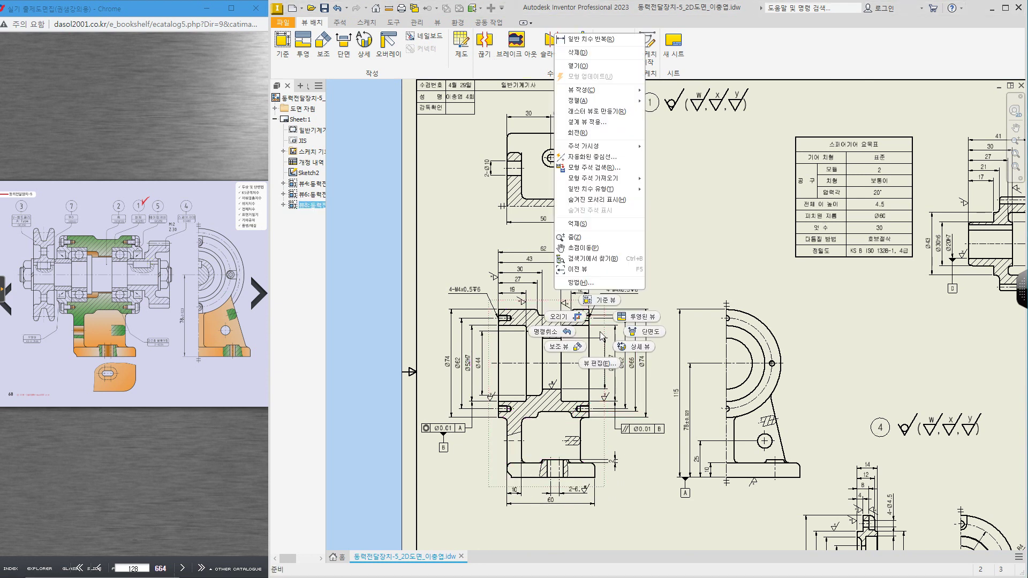
left_click(578, 65)
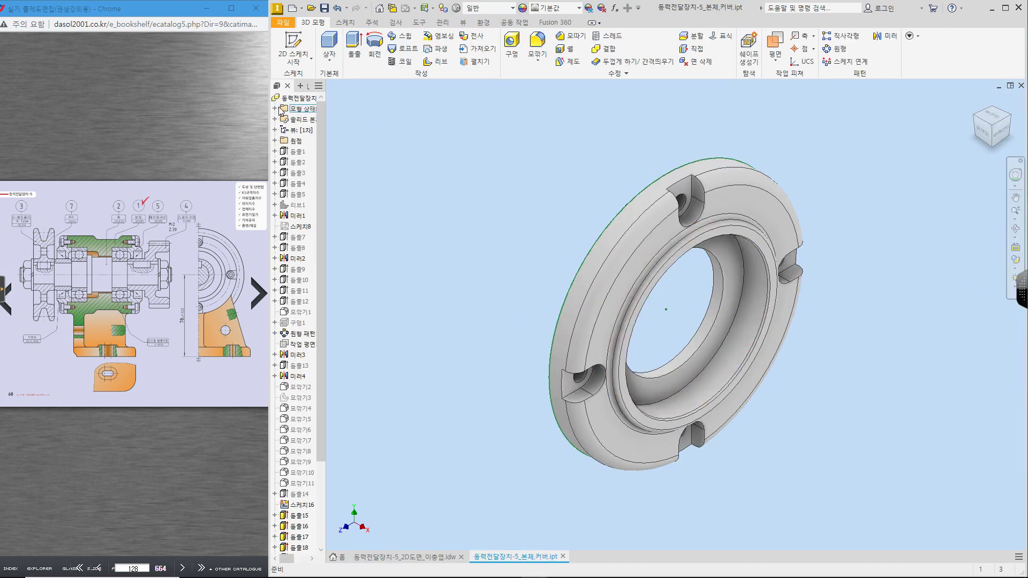
left_click(275, 109)
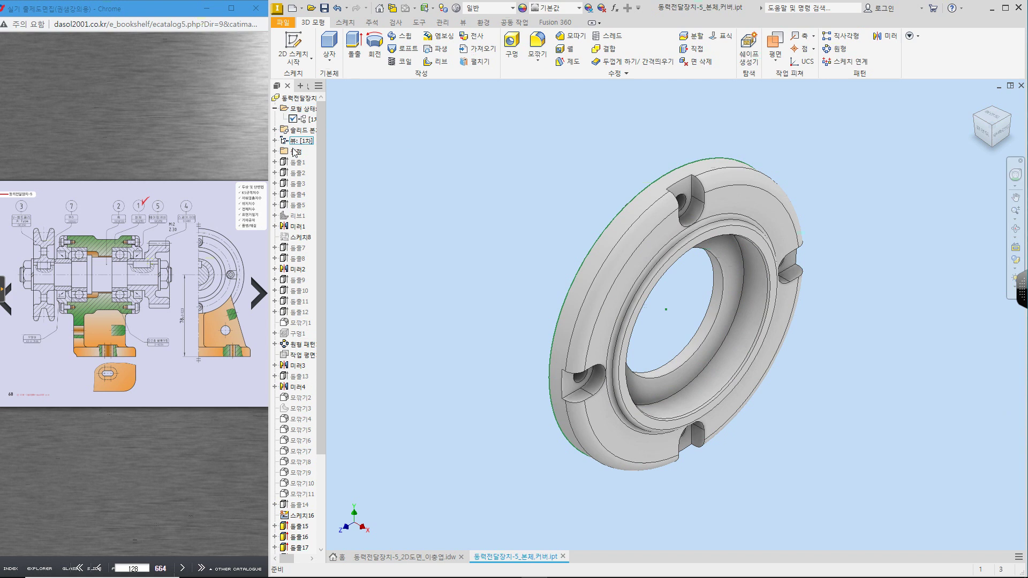
left_click(275, 130)
left_click(303, 141)
right_click(303, 141)
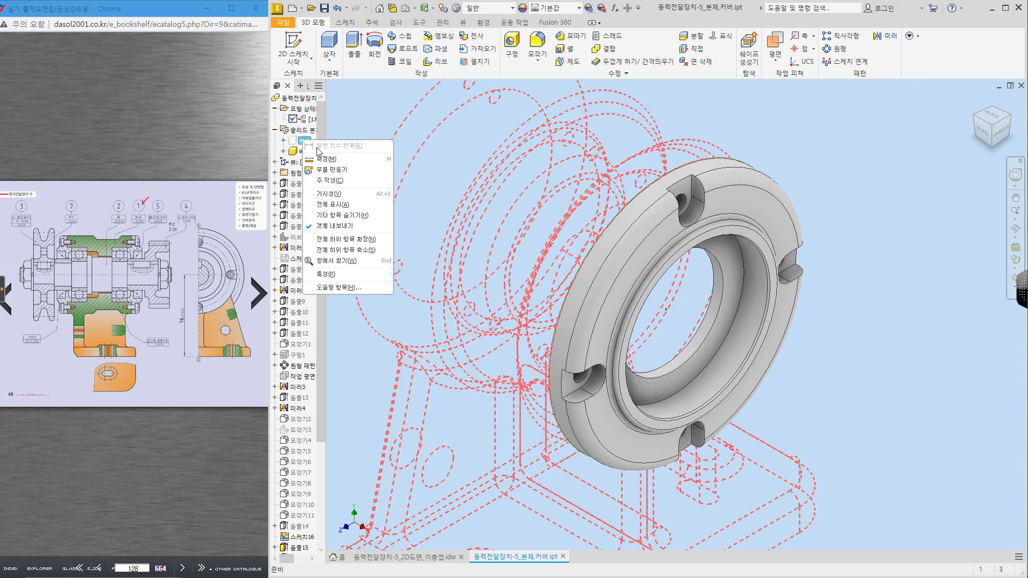
left_click(350, 215)
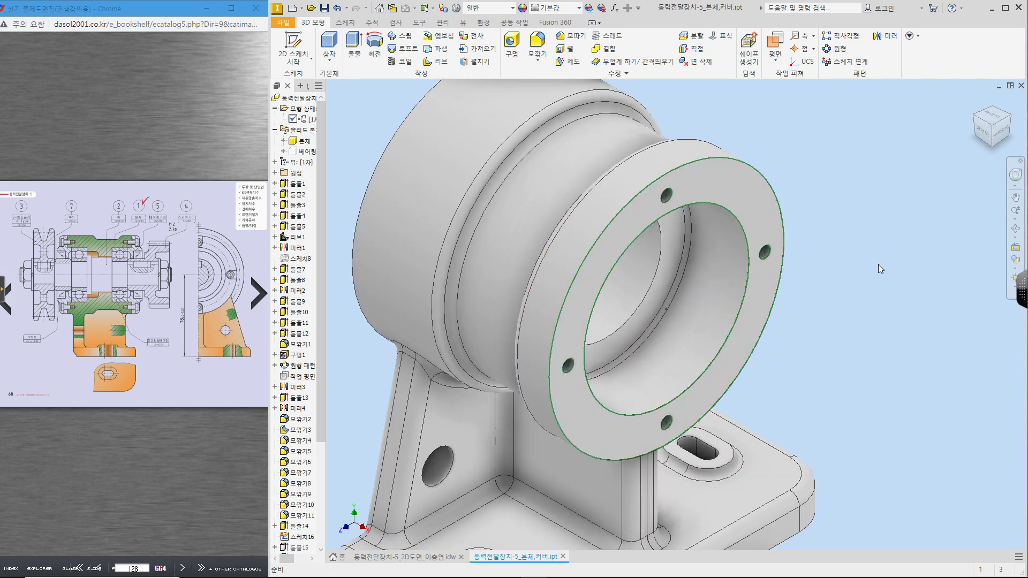
Step: Face the 본체 model from the front and circle its cylindrical housing and base plate with the screen pen, clearing the marks
scroll(909, 252, "down", 3)
middle_click_drag(909, 253, 901, 249)
middle_click(902, 249)
middle_click(901, 249)
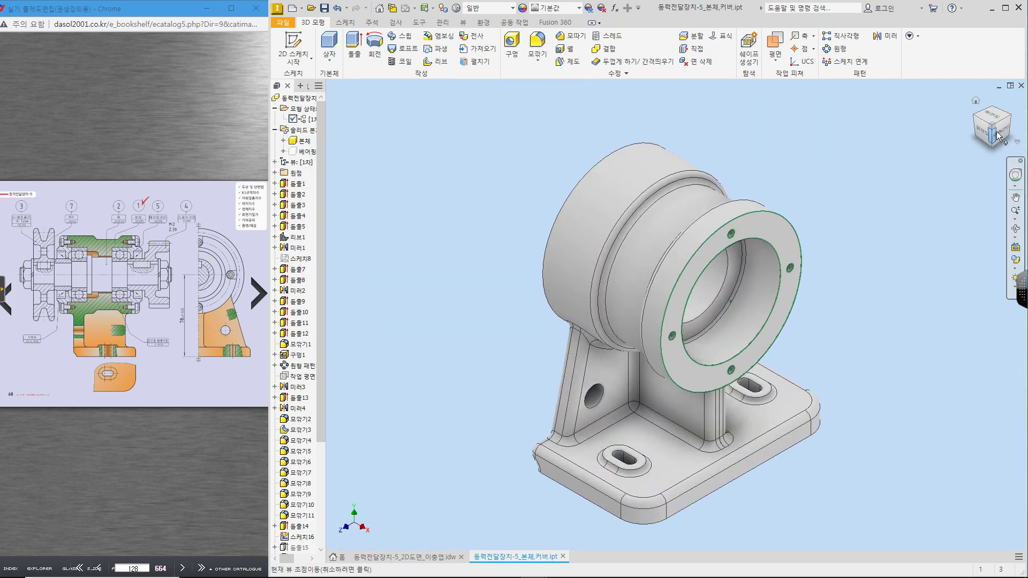
left_click(994, 140)
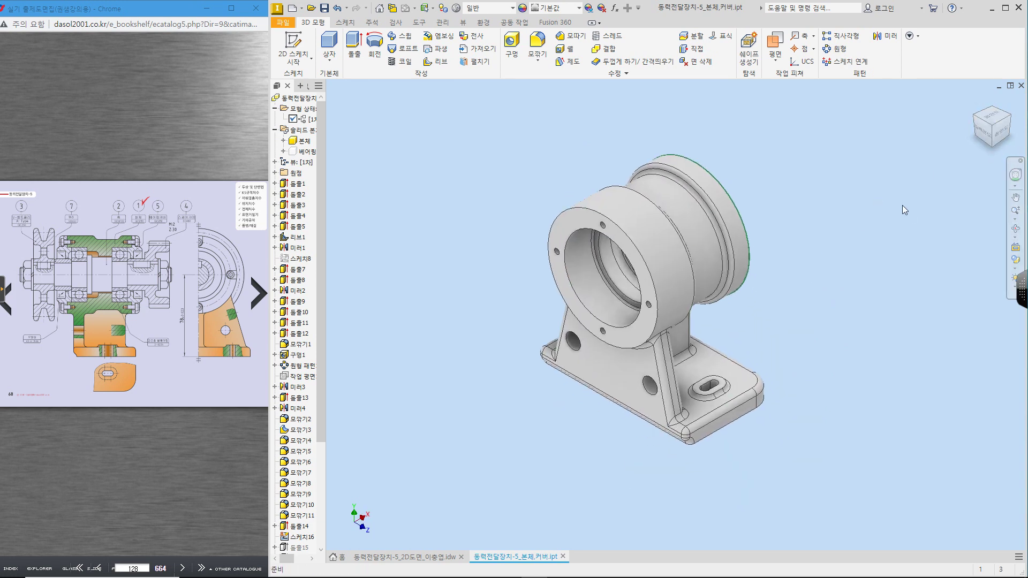
left_click(1002, 132)
key("ctrl+2")
mouse_move(741, 349)
left_mouse_down()
mouse_move(581, 211)
mouse_move(731, 295)
left_mouse_up()
mouse_move(720, 420)
left_mouse_down()
mouse_move(739, 432)
mouse_move(782, 424)
mouse_move(617, 379)
left_mouse_up()
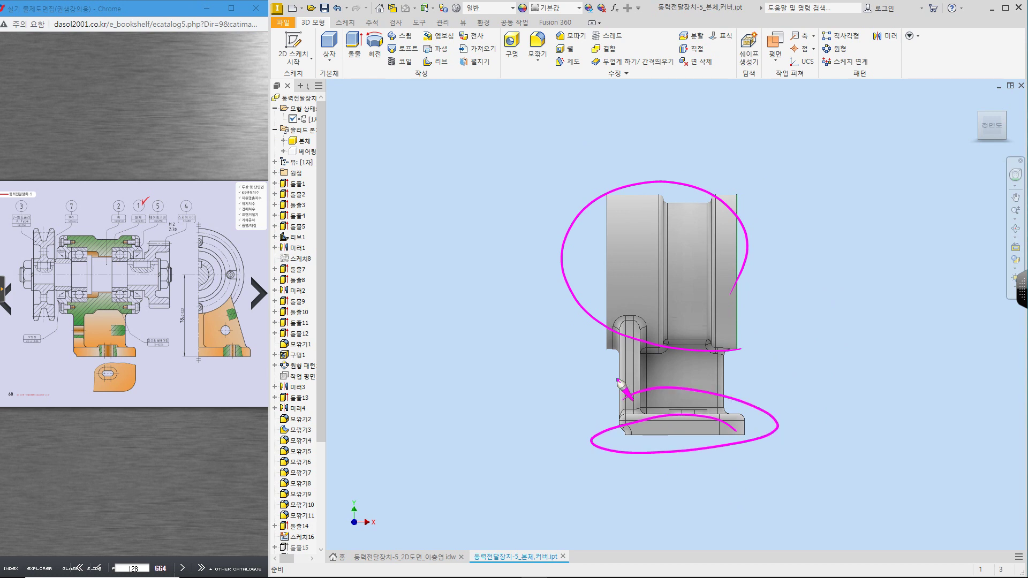
key("Escape")
Step: Widen the model browser and roll the feature history back so the end of part sits directly after 돌출4
scroll(325, 453, "down", 5)
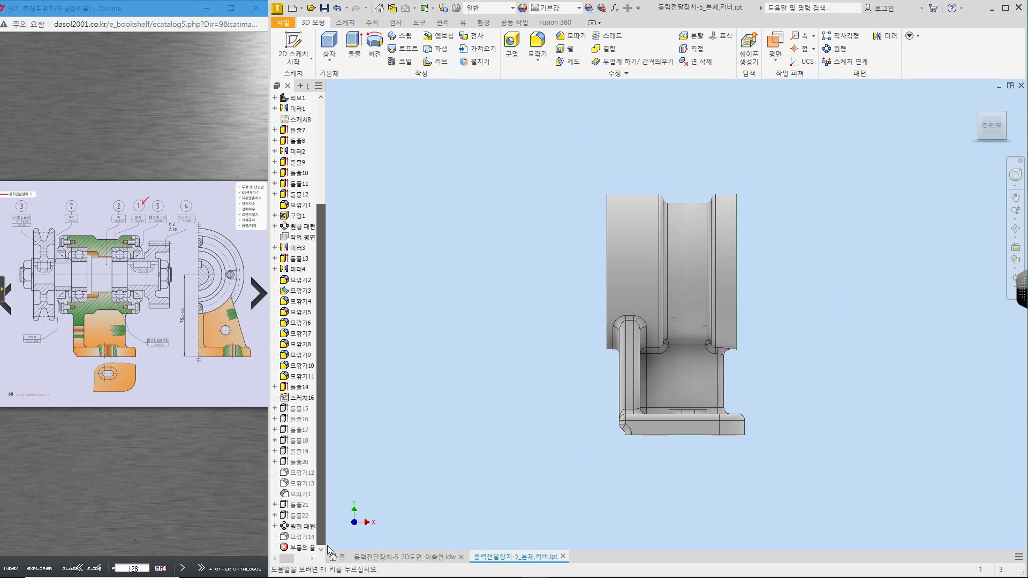
left_click_drag(326, 538, 375, 538)
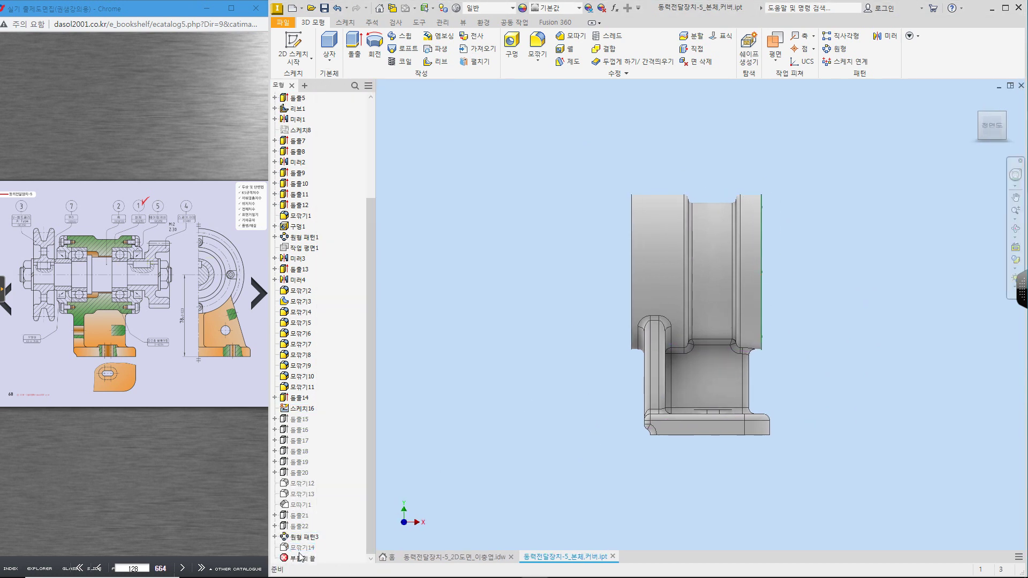
left_click_drag(302, 317, 301, 111)
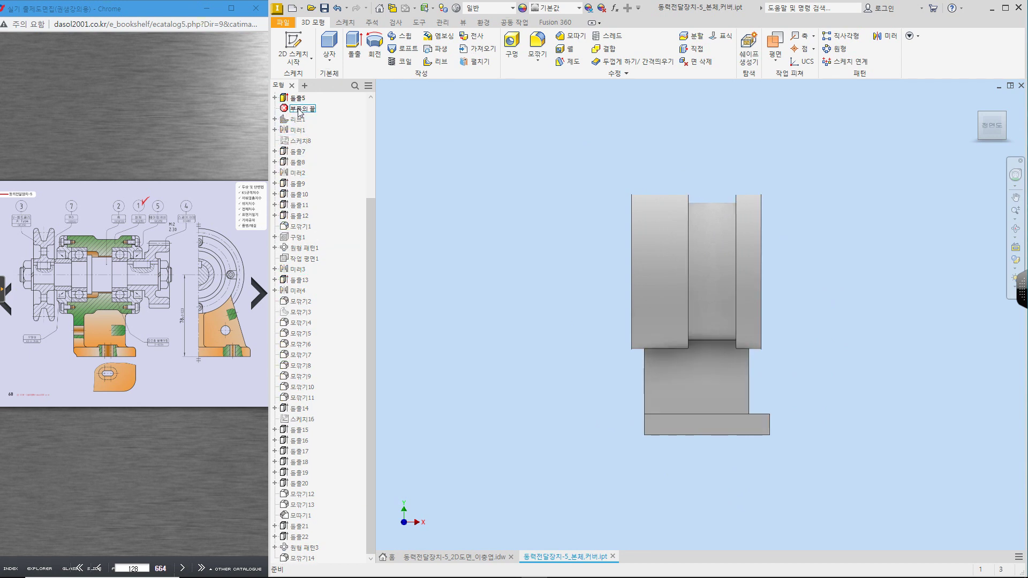
scroll(348, 241, "up", 4)
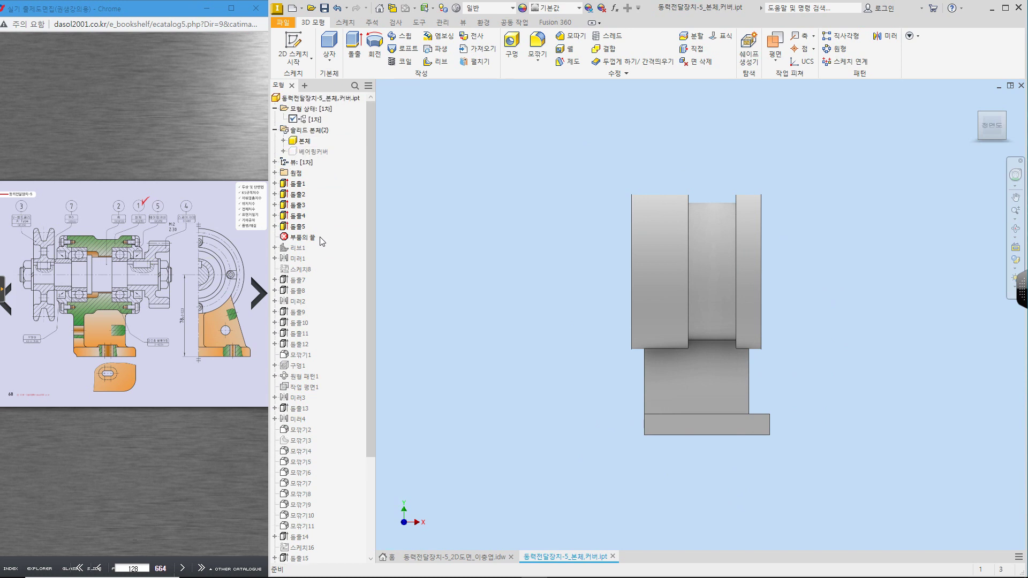
mouse_move(305, 230)
left_mouse_down()
mouse_move(305, 203)
mouse_move(302, 232)
left_mouse_up()
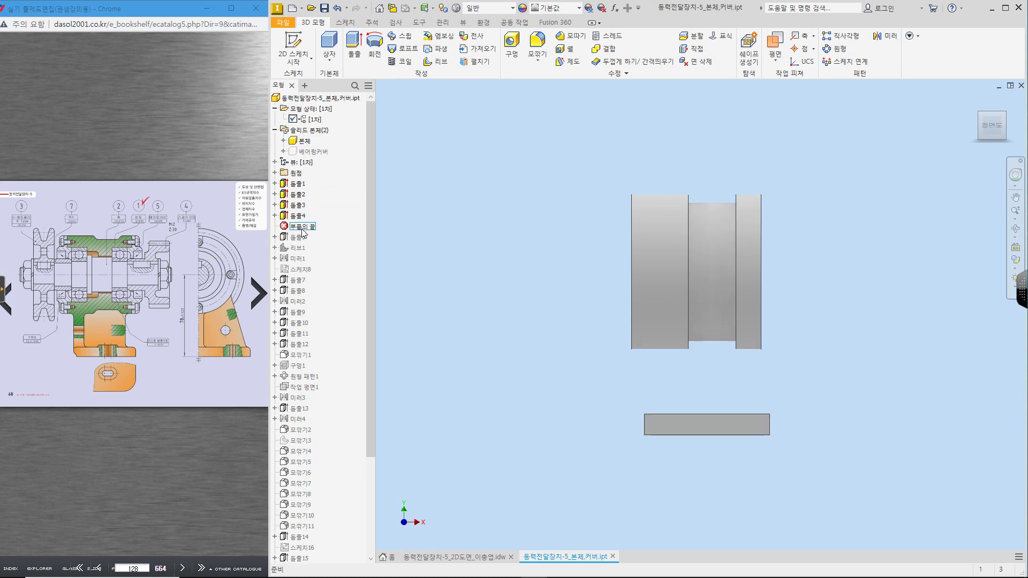
Step: Mark the cylindrical housing's outline, centre line, diameter and overall length with the screen pen
mouse_move(633, 189)
left_mouse_down()
mouse_move(627, 225)
mouse_move(793, 319)
mouse_move(651, 201)
left_mouse_up()
left_click_drag(765, 197, 817, 198)
left_click_drag(804, 202, 802, 342)
left_click_drag(796, 332, 805, 333)
left_click_drag(797, 208, 820, 218)
left_click_drag(610, 277, 803, 276)
left_click(838, 271)
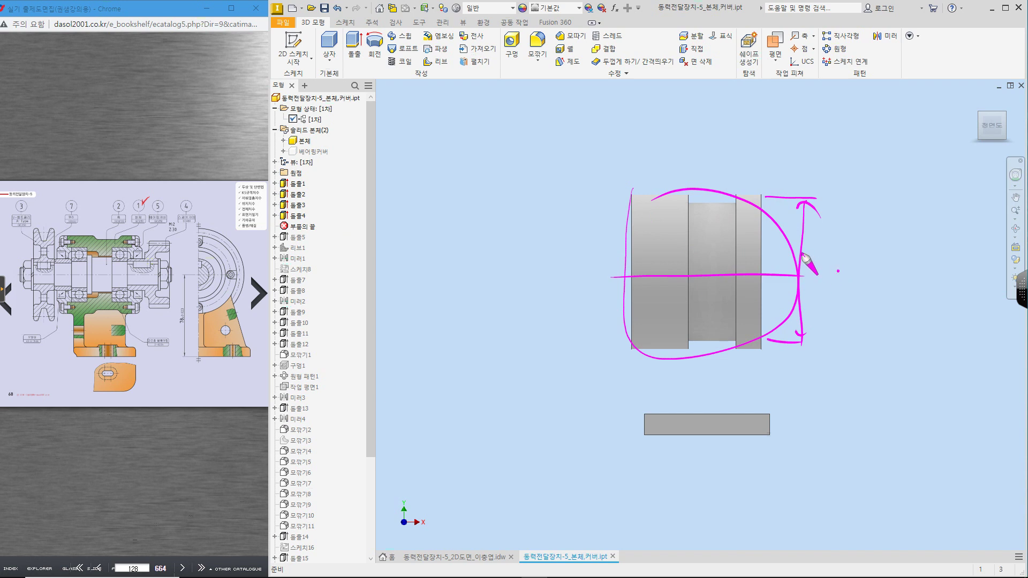
left_click_drag(625, 117, 631, 210)
left_click_drag(636, 146, 755, 140)
left_click_drag(771, 132, 768, 187)
left_click_drag(741, 140, 746, 131)
left_click_drag(645, 147, 654, 144)
Step: Mark the base plate's outline, centre height, length, thickness and offset from the housing with the screen pen, and clear all marks
mouse_move(640, 412)
left_mouse_down()
mouse_move(695, 443)
mouse_move(782, 442)
mouse_move(768, 440)
left_mouse_up()
mouse_move(818, 279)
left_mouse_down()
mouse_move(868, 278)
mouse_move(874, 295)
left_mouse_up()
left_click_drag(839, 310, 865, 297)
mouse_move(854, 282)
left_mouse_down()
mouse_move(850, 445)
mouse_move(861, 446)
left_mouse_up()
left_click_drag(832, 440, 851, 447)
left_click_drag(842, 376, 848, 433)
left_click_drag(872, 423, 851, 434)
mouse_move(644, 444)
left_mouse_down()
mouse_move(643, 494)
mouse_move(782, 478)
left_mouse_up()
left_click_drag(776, 463, 776, 482)
left_click_drag(641, 475, 654, 490)
left_click_drag(773, 469, 777, 479)
mouse_move(770, 412)
left_mouse_down()
mouse_move(795, 411)
mouse_move(790, 442)
left_mouse_up()
left_click_drag(780, 441, 796, 442)
left_click_drag(628, 347, 633, 484)
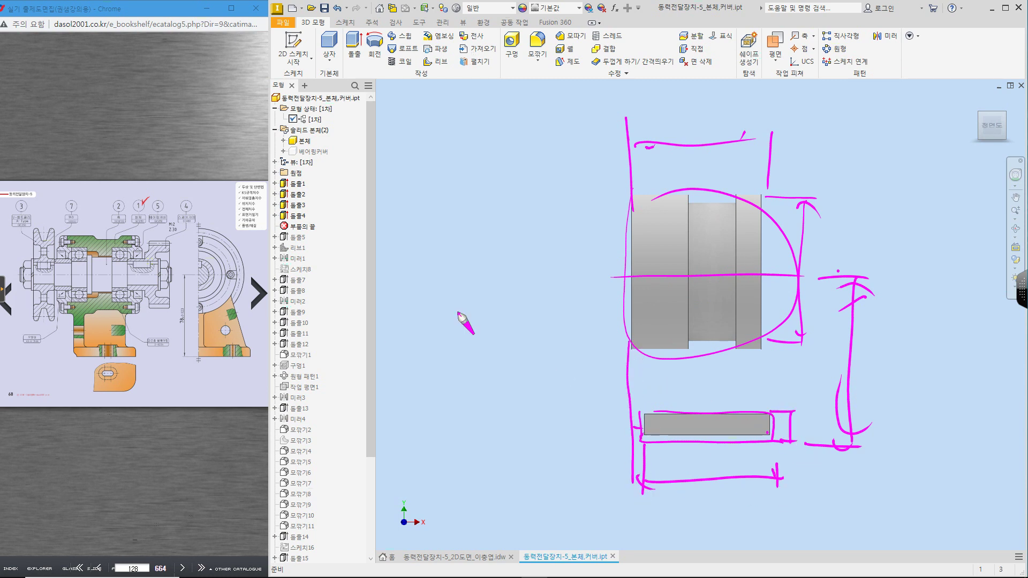
key("Escape")
Step: Reveal 스케치4 under 돌출4 and mark the base plate's horizontal offset dimension and outline with the screen pen, clearing the marks
left_click(275, 216)
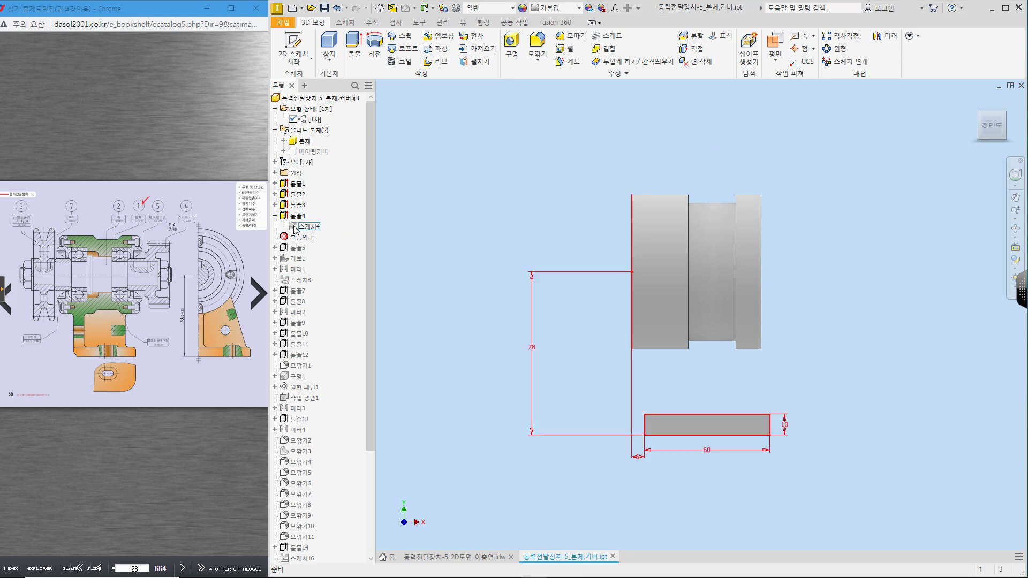
left_click_drag(648, 468, 635, 470)
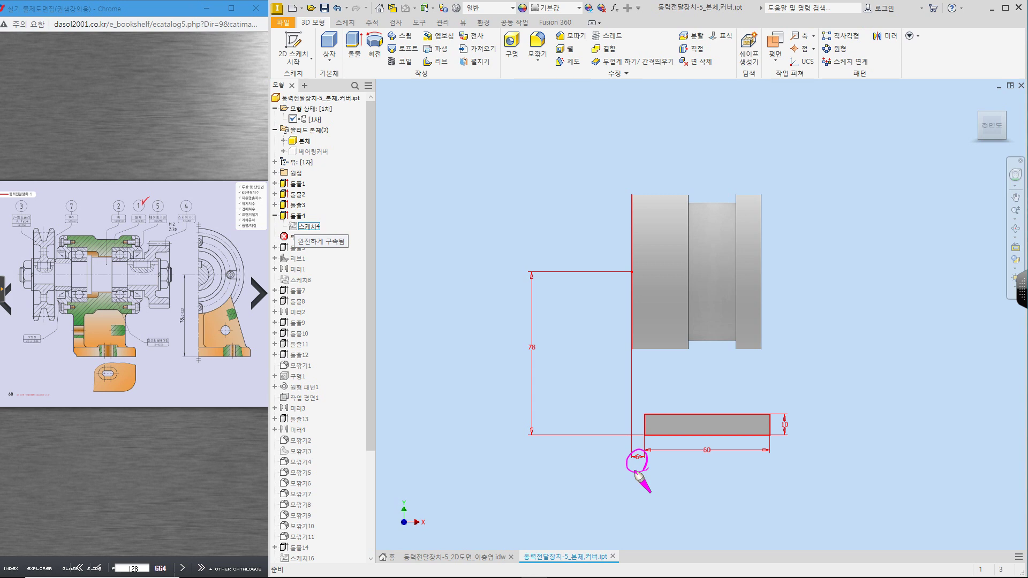
mouse_move(647, 413)
left_mouse_down()
mouse_move(772, 440)
mouse_move(764, 414)
left_mouse_up()
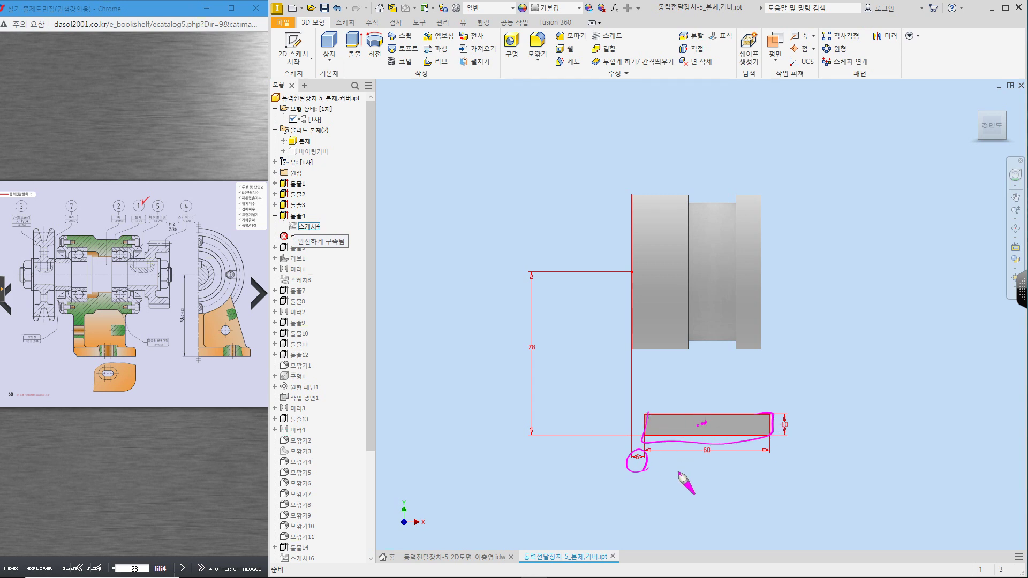
key("Escape")
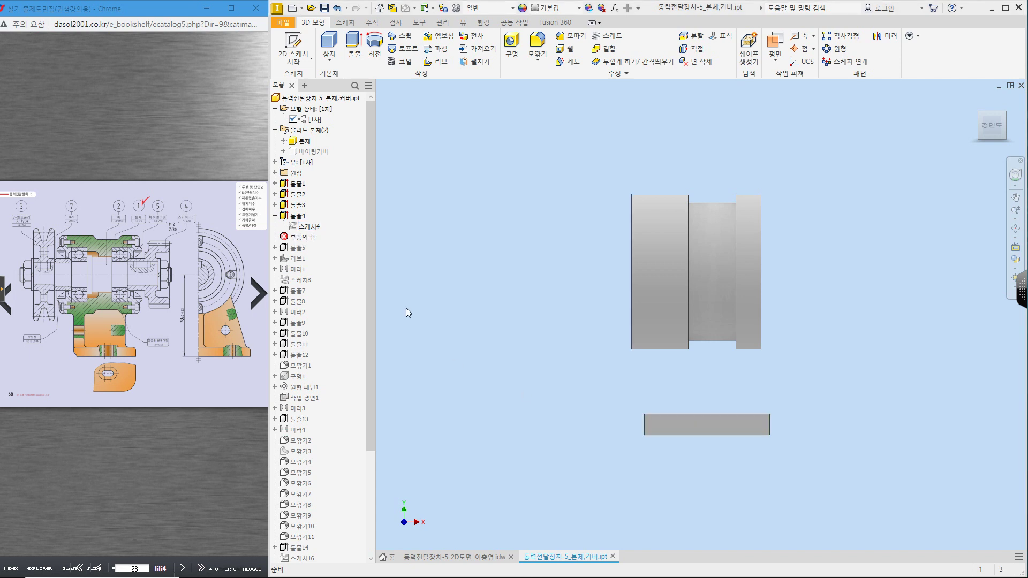
Step: Return the rolled-back model to its isometric home view
scroll(383, 301, "down", 5)
scroll(365, 309, "down", 3)
middle_click(509, 324)
middle_click(509, 324)
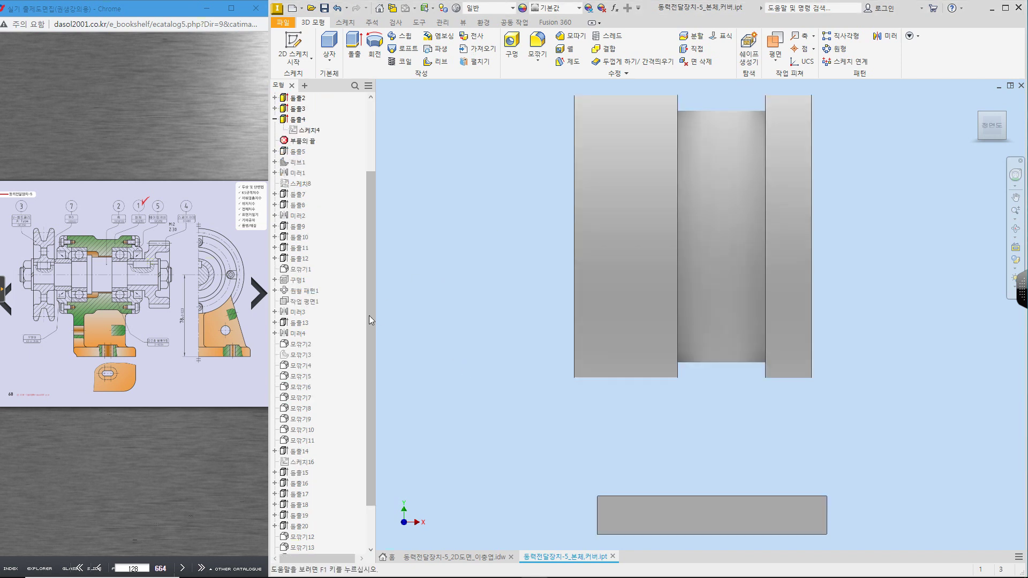
key("F6")
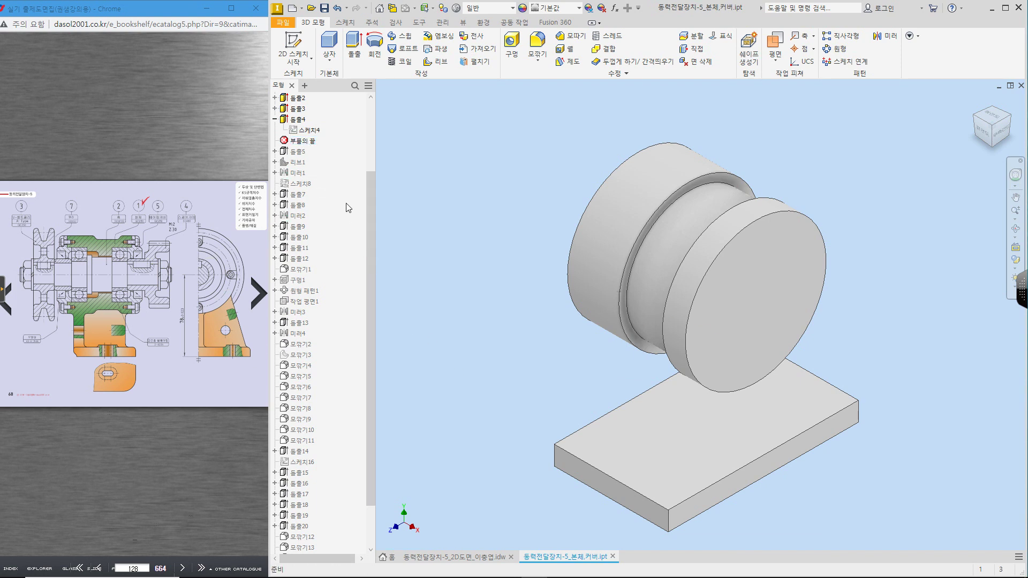
Step: Move the end-of-part marker below the last feature so the complete main body model is rebuilt
scroll(348, 208, "down", 1)
left_click_drag(289, 109, 293, 148)
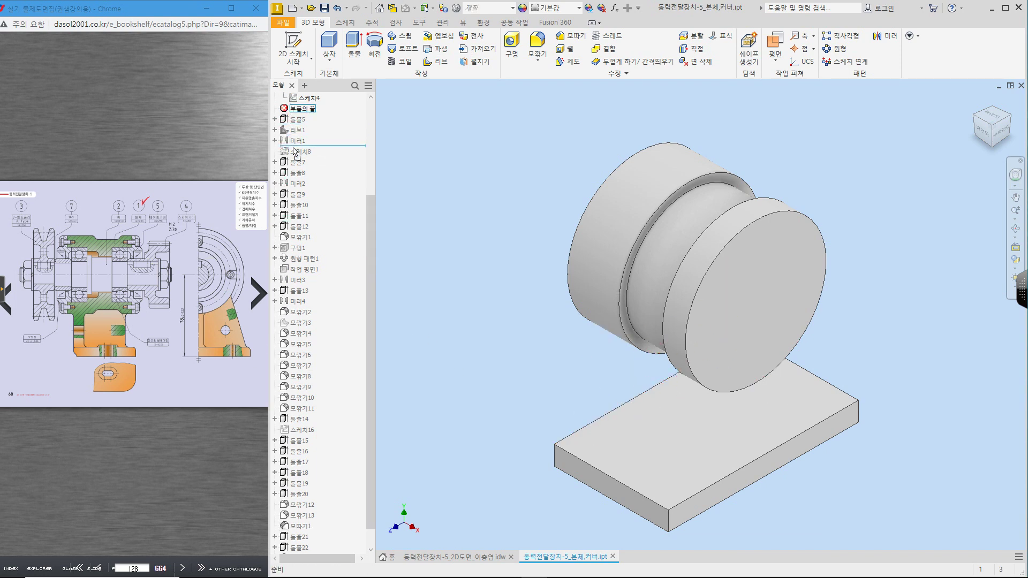
left_click_drag(299, 448, 303, 542)
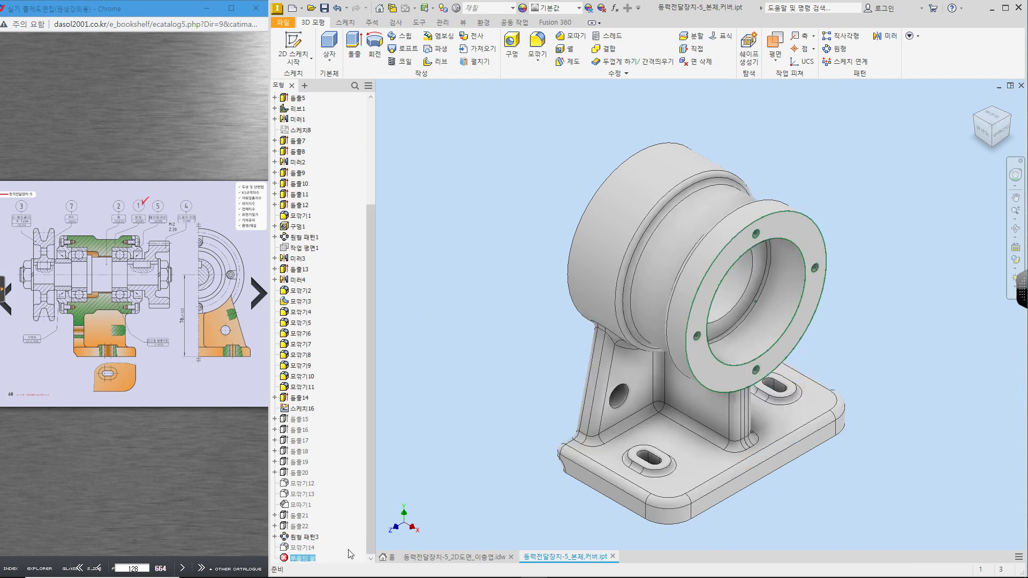
Step: In the 2D drawing, dimension the horizontal offset between the housing's end face and the base plate's edge, aligned with the 60 mm dimension
left_click(426, 556)
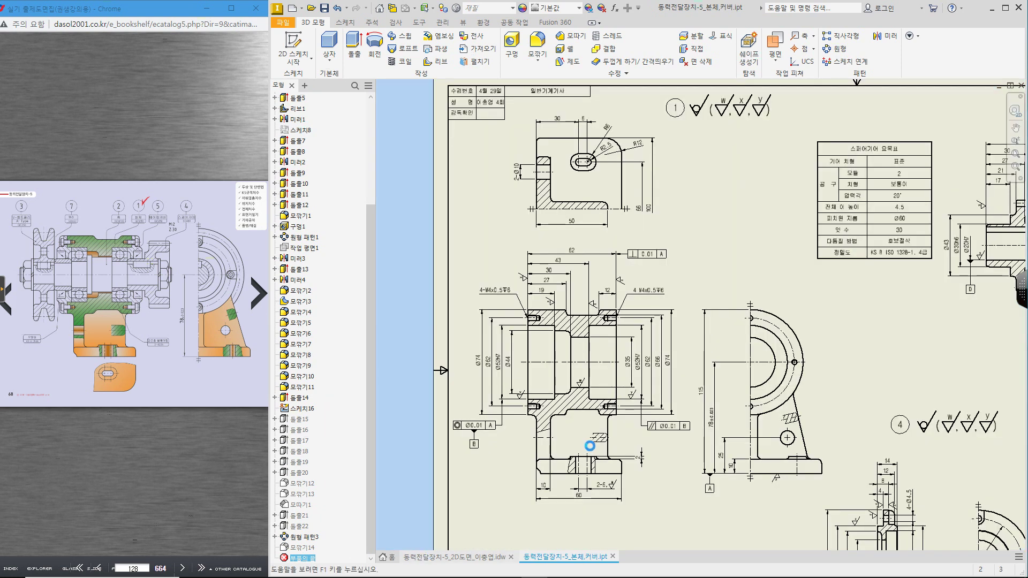
middle_click_drag(550, 466, 548, 385)
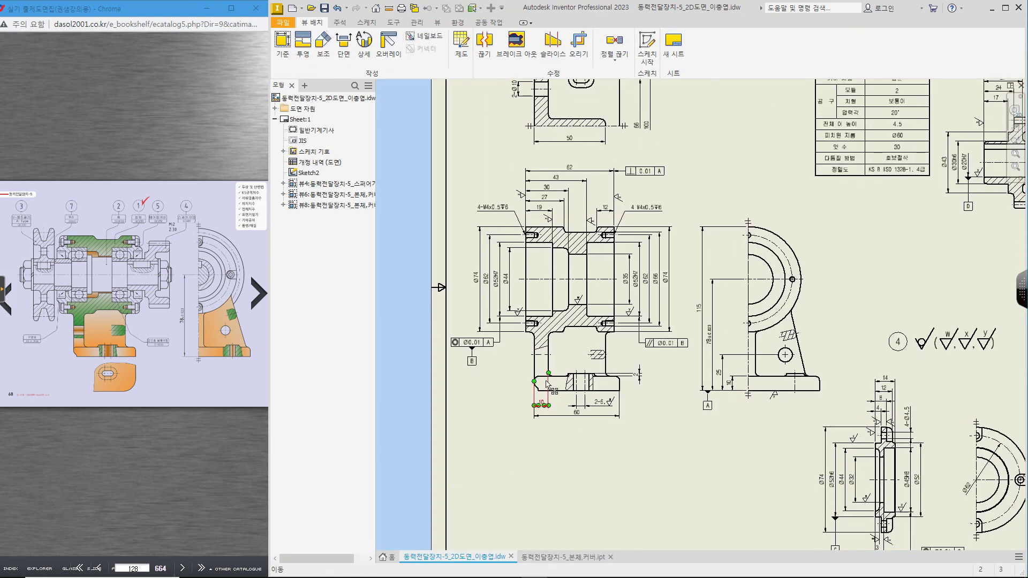
scroll(549, 386, "up", 5)
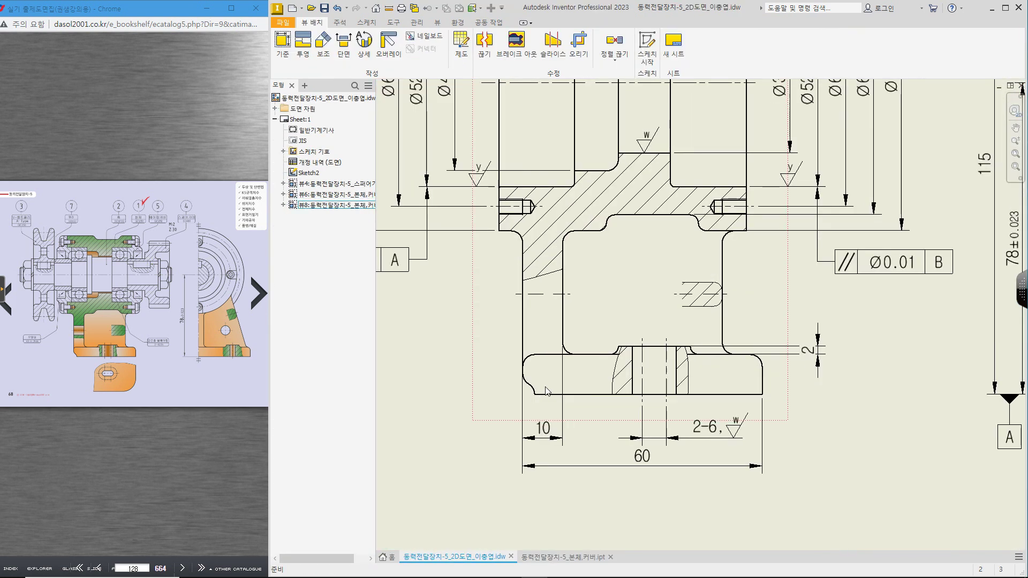
left_click(501, 228)
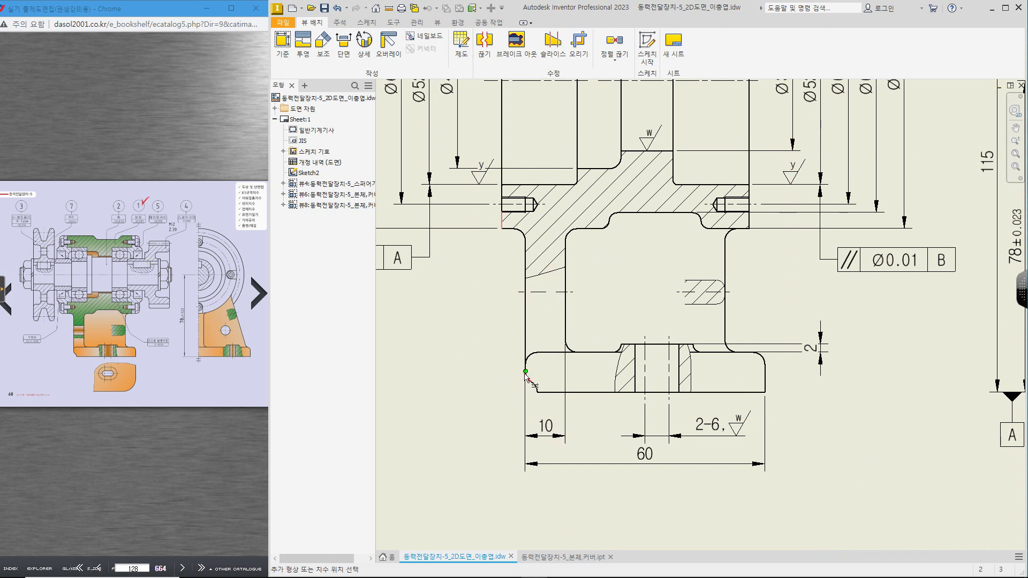
left_click(514, 465)
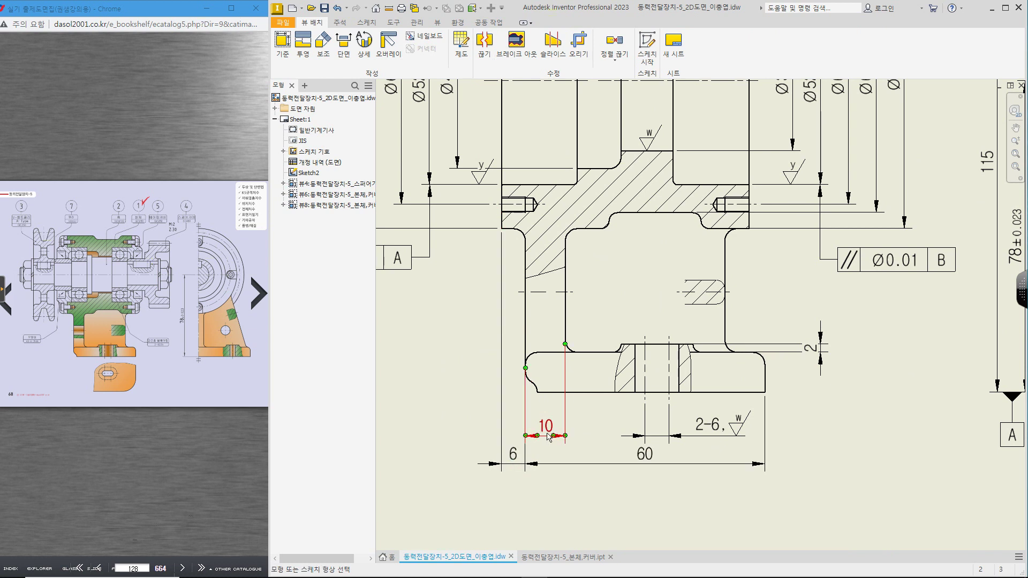
Step: Dimension the horizontal setback of the base plate's lower corner in the front view and delete the leg's 10 mm thickness dimension
scroll(548, 435, "up", 5)
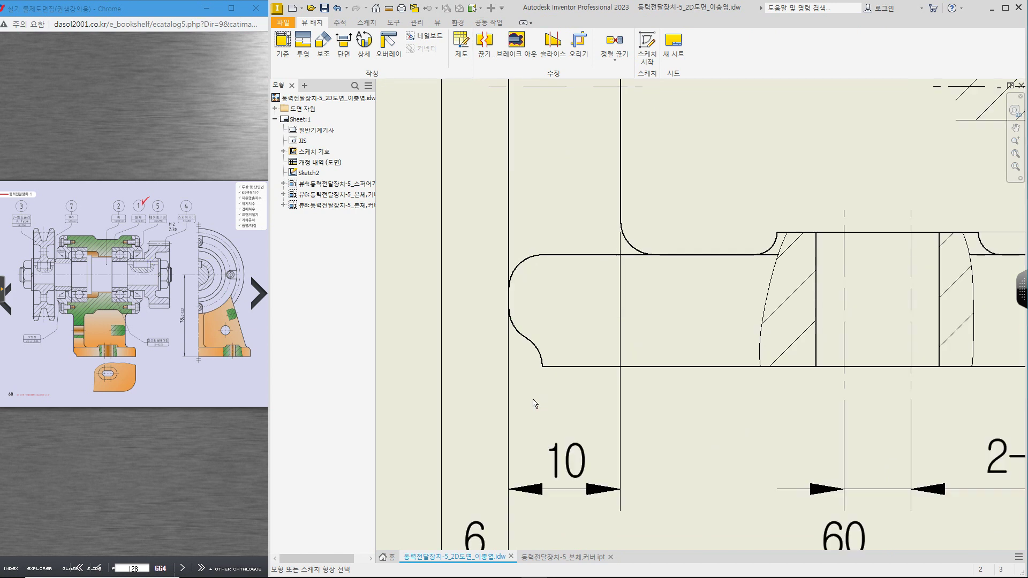
left_click(543, 367)
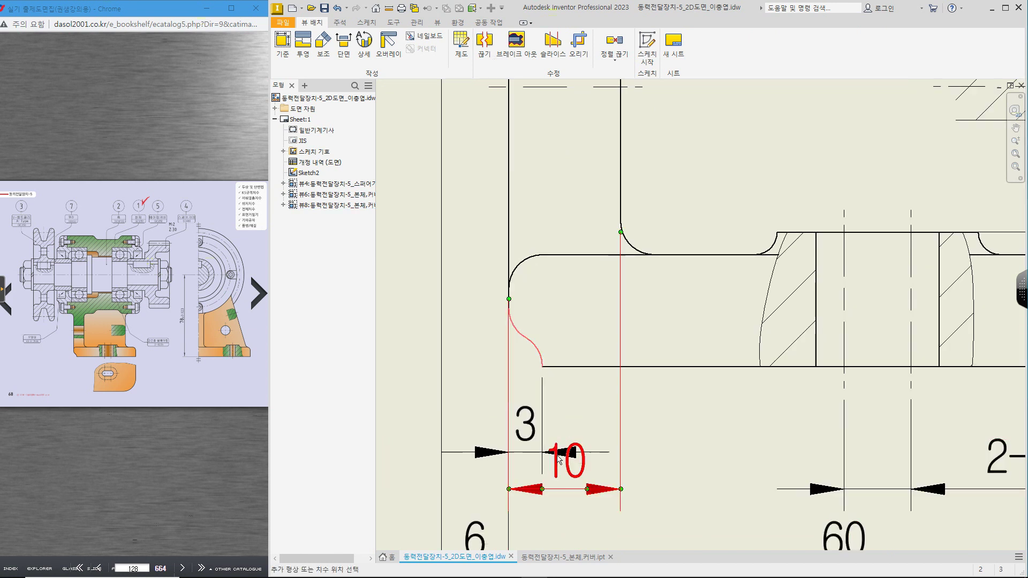
left_click(555, 493)
scroll(476, 407, "down", 7)
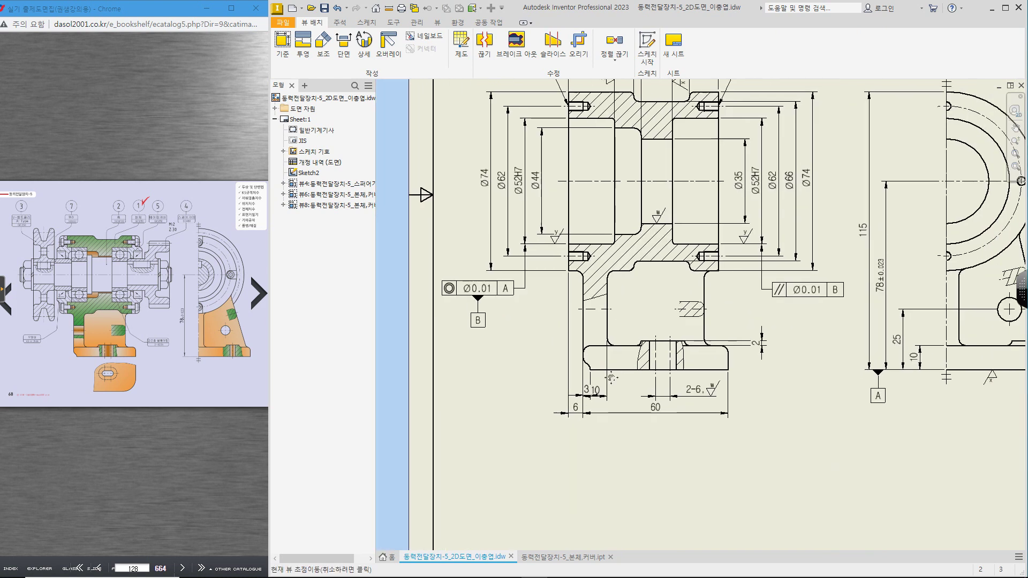
middle_click_drag(432, 408, 488, 409)
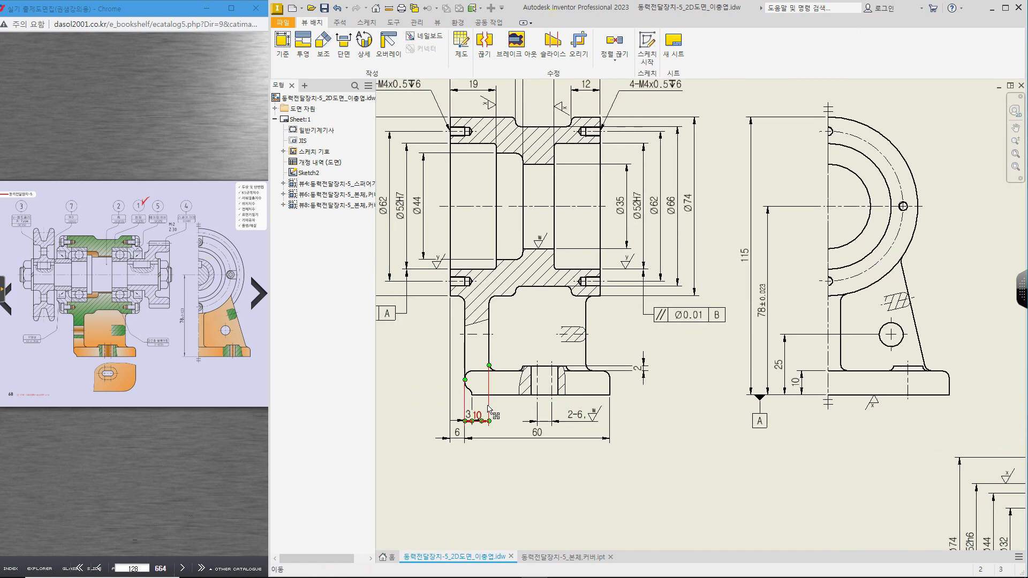
key("Delete")
Step: Mark the leg thickness in the front view and circle the rib's revolved sections in both views with the screen pen
left_click_drag(471, 360, 488, 339)
mouse_move(908, 306)
left_mouse_down()
mouse_move(876, 302)
mouse_move(901, 305)
left_mouse_up()
mouse_move(481, 324)
left_mouse_down()
mouse_move(469, 368)
mouse_move(478, 359)
left_mouse_up()
left_click_drag(582, 337, 591, 338)
left_click_drag(831, 343, 845, 348)
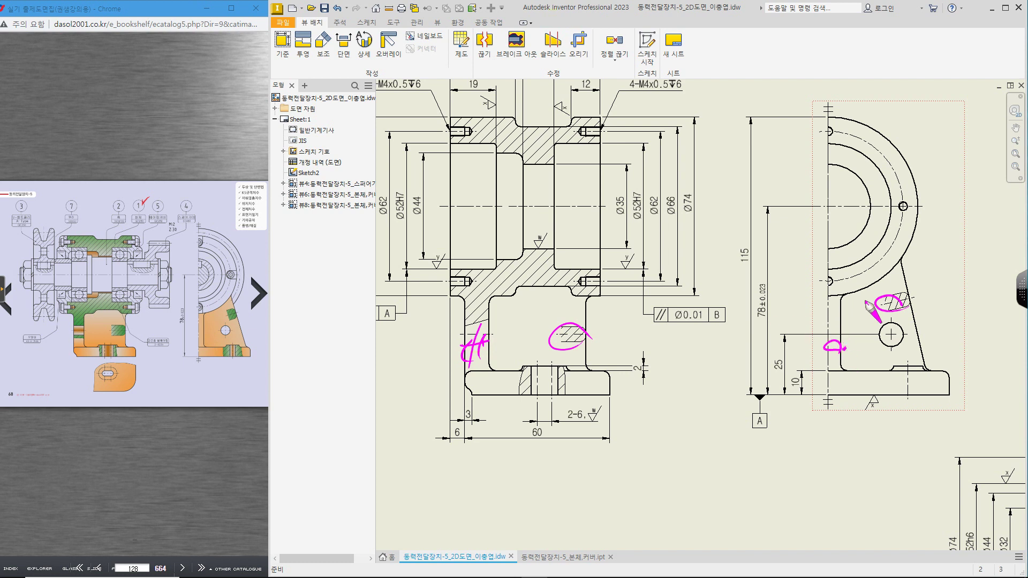
left_click_drag(492, 331, 487, 352)
Step: Add thickness marks beside the rib's revolved sections in the front and side views with the screen pen
left_click_drag(889, 310, 934, 288)
left_click_drag(904, 308, 936, 301)
mouse_move(921, 277)
left_mouse_down()
mouse_move(928, 315)
mouse_move(932, 299)
left_mouse_up()
left_click_drag(917, 296, 926, 288)
left_click_drag(583, 327, 616, 336)
mouse_move(606, 324)
left_mouse_down()
mouse_move(604, 350)
mouse_move(609, 330)
left_mouse_up()
left_click_drag(832, 342, 845, 348)
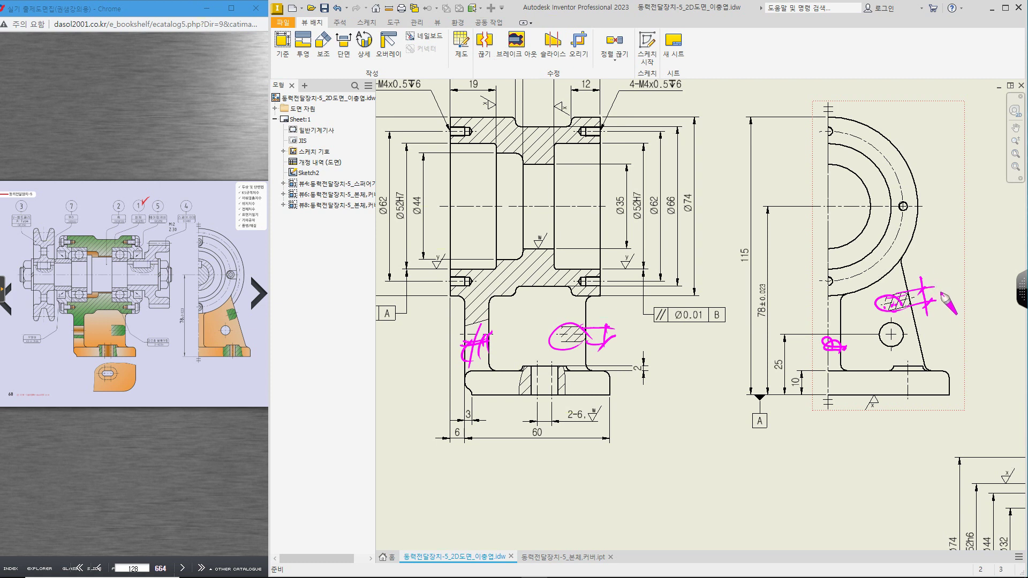
Step: Mark the rib's slanted edge, hatched section and perpendicular thickness t in the side view with the screen pen, clearing the marks
scroll(924, 300, "down", 5)
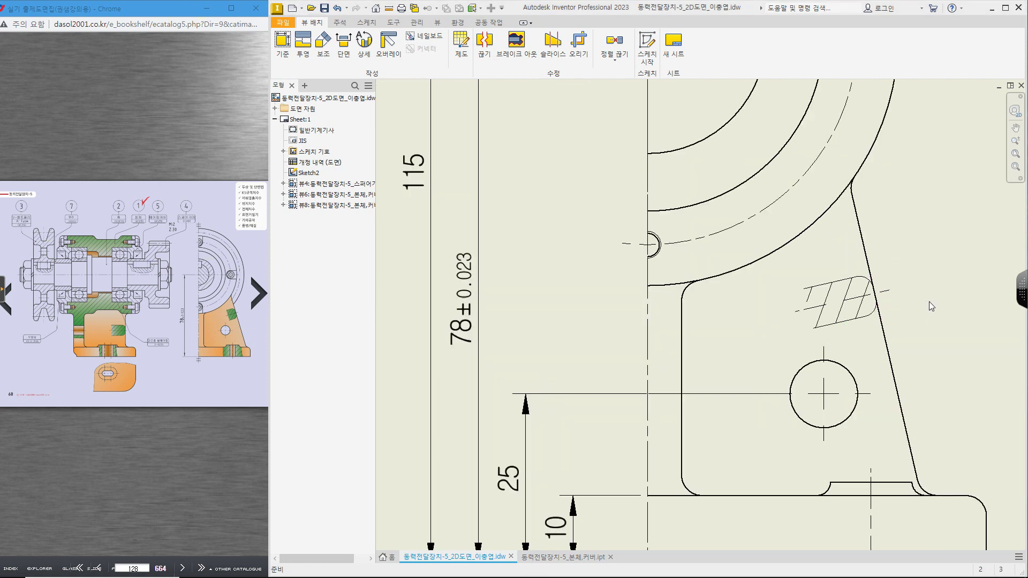
left_click_drag(775, 184, 852, 495)
left_click_drag(760, 277, 766, 323)
left_click_drag(830, 240, 840, 258)
left_click_drag(815, 249, 856, 246)
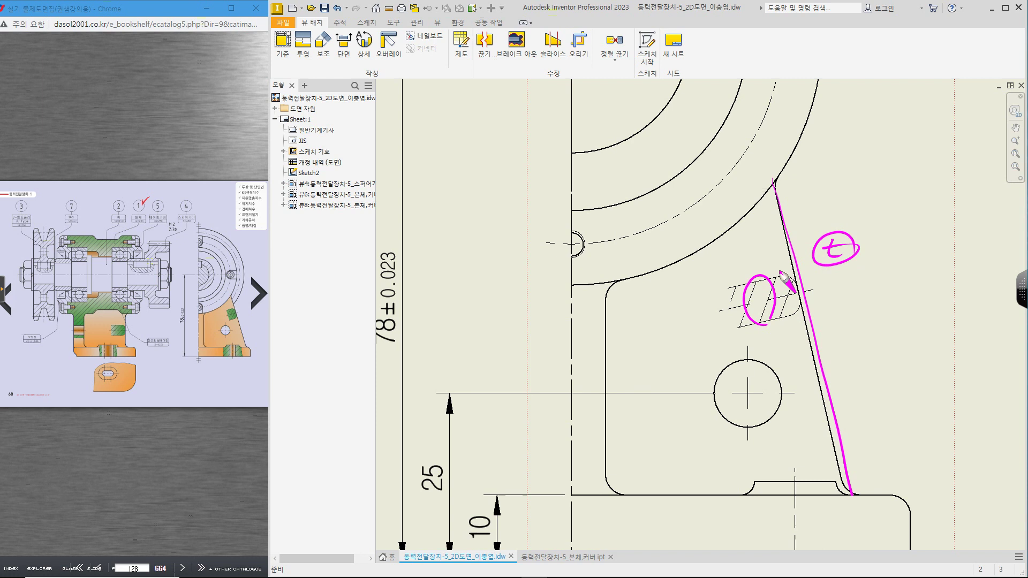
mouse_move(781, 277)
left_mouse_down()
mouse_move(801, 292)
mouse_move(796, 319)
left_mouse_up()
mouse_move(798, 277)
left_mouse_down()
mouse_move(899, 244)
mouse_move(879, 293)
left_mouse_up()
left_click_drag(809, 317, 916, 288)
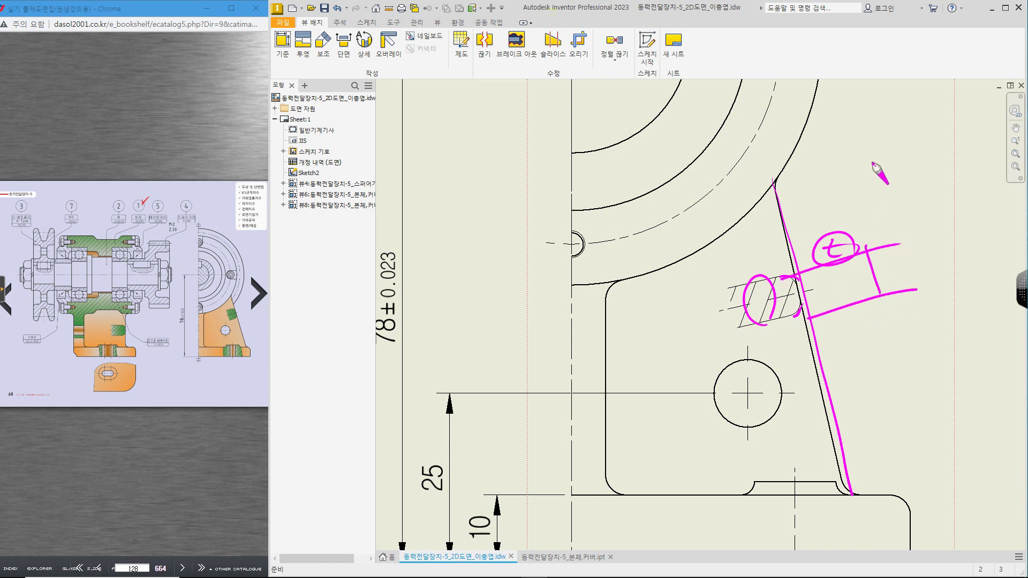
key("Escape")
middle_click(840, 197)
middle_click(840, 198)
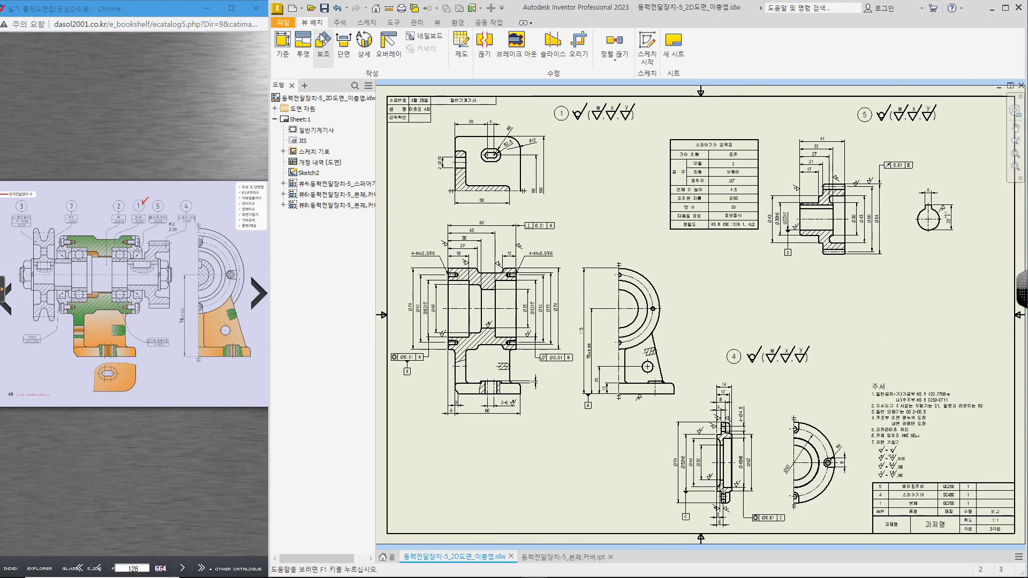
key("d")
middle_click_drag(761, 258, 757, 296)
scroll(718, 433, "up", 4)
scroll(504, 336, "up", 4)
middle_click_drag(531, 326, 802, 437)
left_click(836, 384)
left_click(825, 335)
key("Escape")
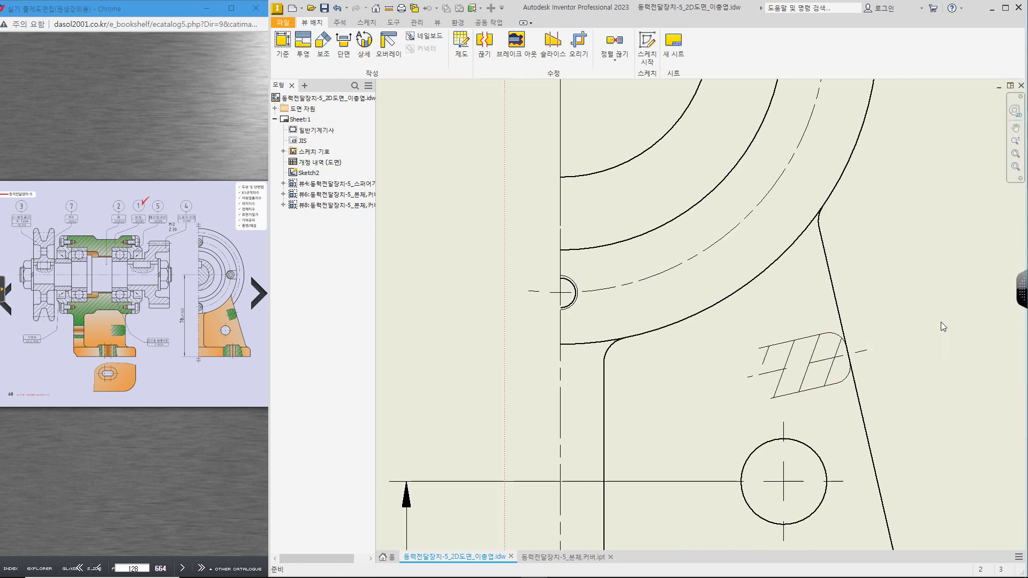
Step: Dimension the thickness of the rib's revolved section in the side view and prefix the dimension text with 2-
left_click(817, 393)
left_click(809, 338)
mouse_move(958, 345)
middle_mouse_down()
mouse_move(792, 372)
mouse_move(801, 382)
middle_mouse_up()
left_click(802, 382)
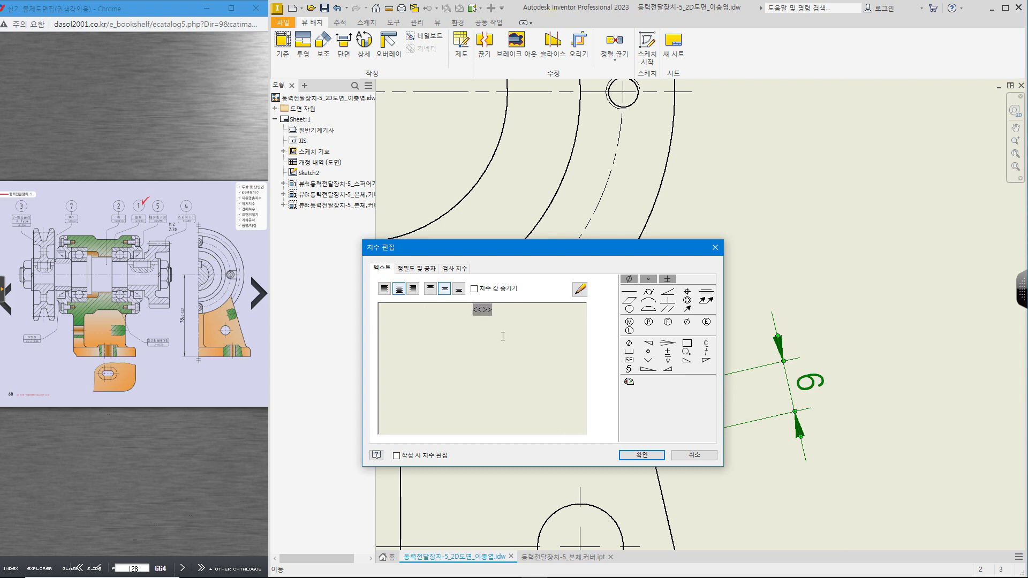
type("2-")
left_click(646, 456)
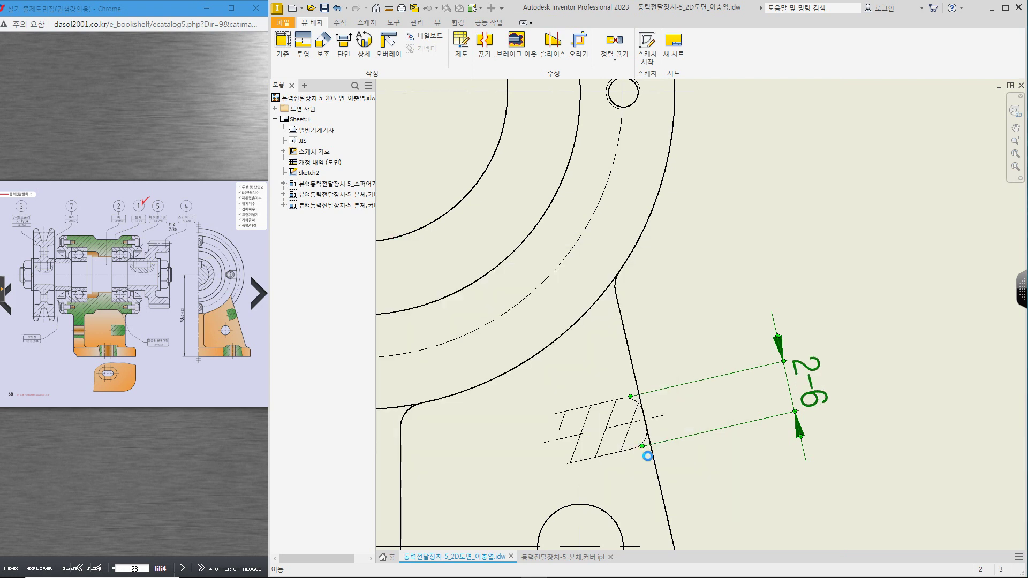
scroll(647, 456, "down", 6)
middle_click_drag(647, 456, 766, 321)
middle_click_drag(458, 362, 517, 390)
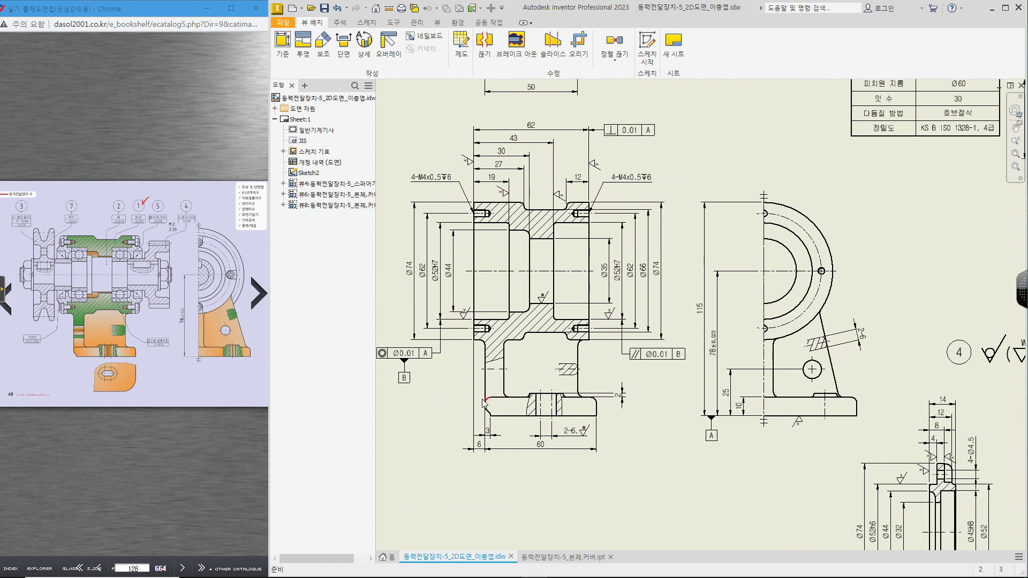
scroll(489, 399, "up", 5)
left_click(494, 359)
left_click(544, 344)
key("Escape")
scroll(633, 377, "down", 4)
middle_click_drag(947, 333, 638, 343)
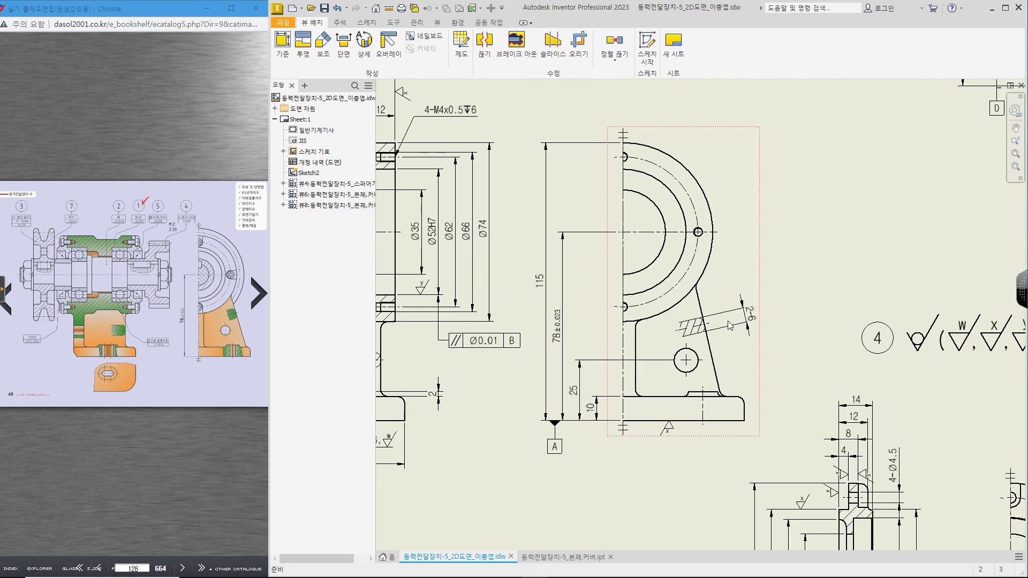
middle_click_drag(729, 325, 860, 327)
middle_click_drag(693, 374, 713, 356)
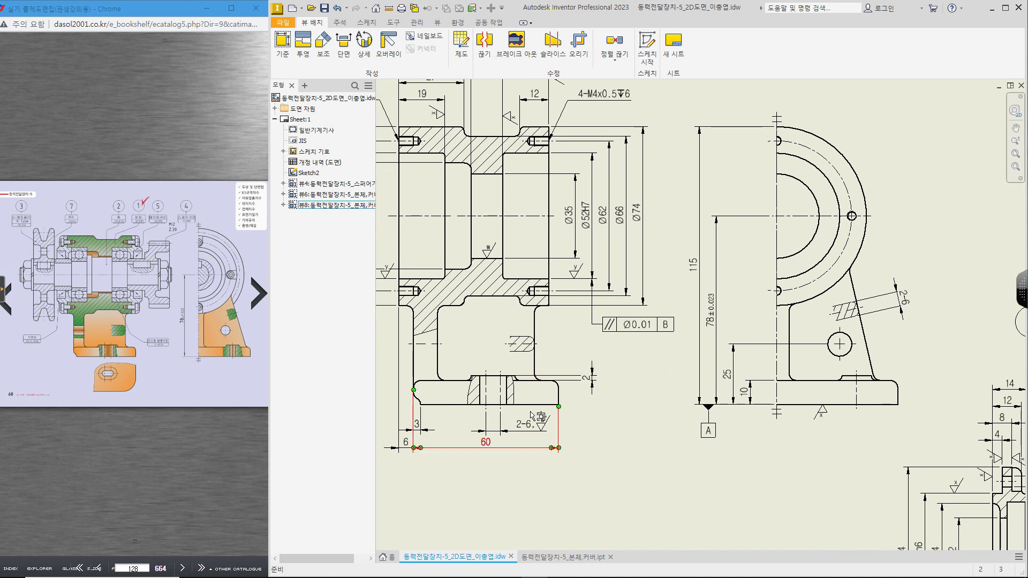
middle_click_drag(559, 483, 607, 519)
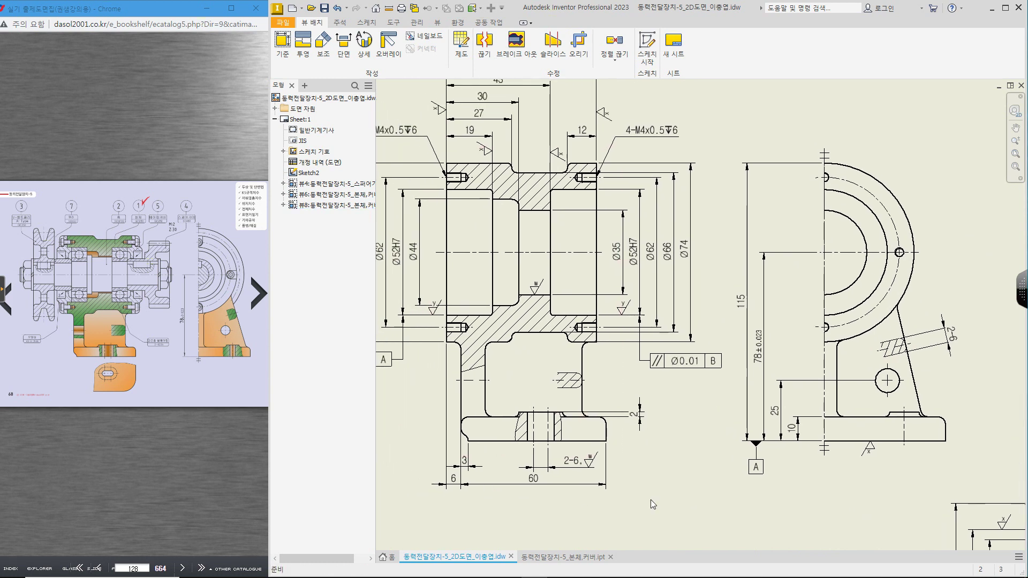
Step: Mark the side view's overall height and centre height dimensions and trace its concentric circles with the screen pen
mouse_move(621, 451)
middle_mouse_down()
mouse_move(679, 507)
mouse_move(705, 506)
mouse_move(742, 481)
middle_mouse_up()
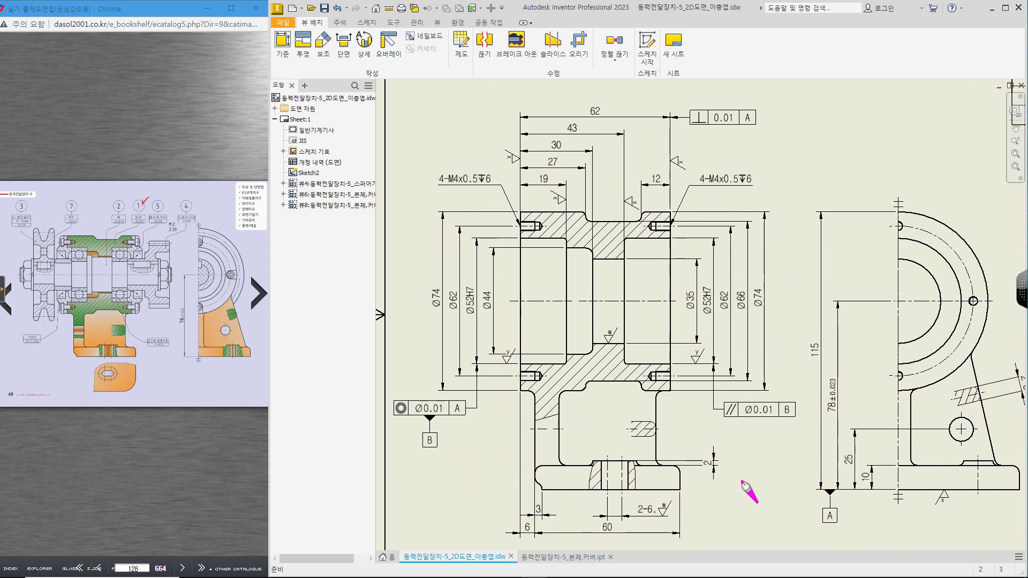
left_click_drag(806, 337, 811, 346)
left_click_drag(810, 357, 808, 365)
left_click(882, 483)
mouse_move(905, 255)
left_mouse_down()
mouse_move(928, 291)
mouse_move(910, 338)
left_mouse_up()
mouse_move(917, 239)
left_mouse_down()
mouse_move(941, 289)
mouse_move(936, 350)
left_mouse_up()
mouse_move(917, 208)
left_mouse_down()
mouse_move(979, 313)
mouse_move(944, 372)
left_mouse_up()
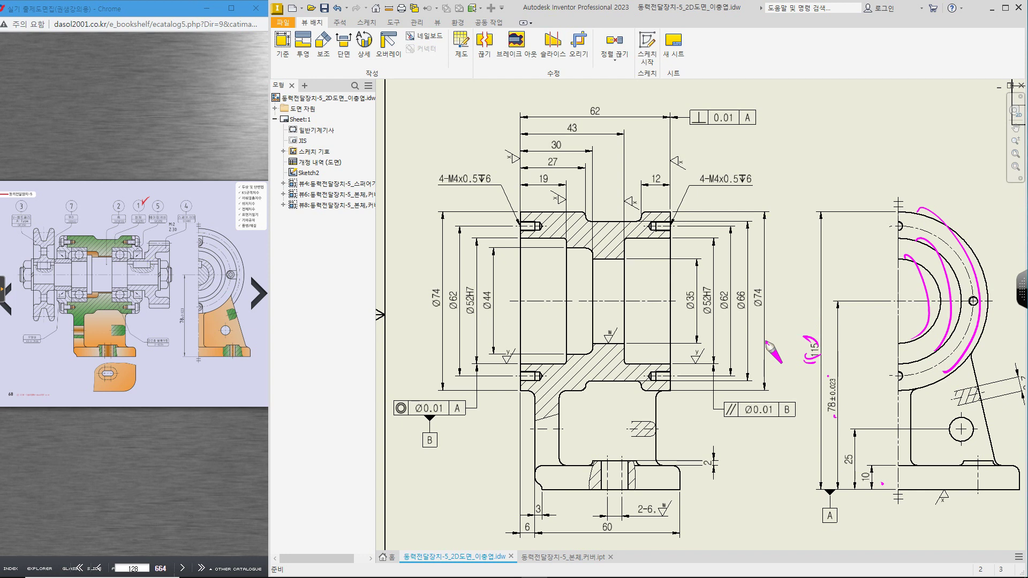
Step: Mark datum A, the parallelism tolerance frame and a cylinder along the bore axis with the screen pen, and clear the marks
left_click(831, 498)
left_click(751, 416)
left_click_drag(522, 294, 680, 287)
mouse_move(536, 311)
left_mouse_down()
mouse_move(650, 311)
mouse_move(679, 287)
left_mouse_up()
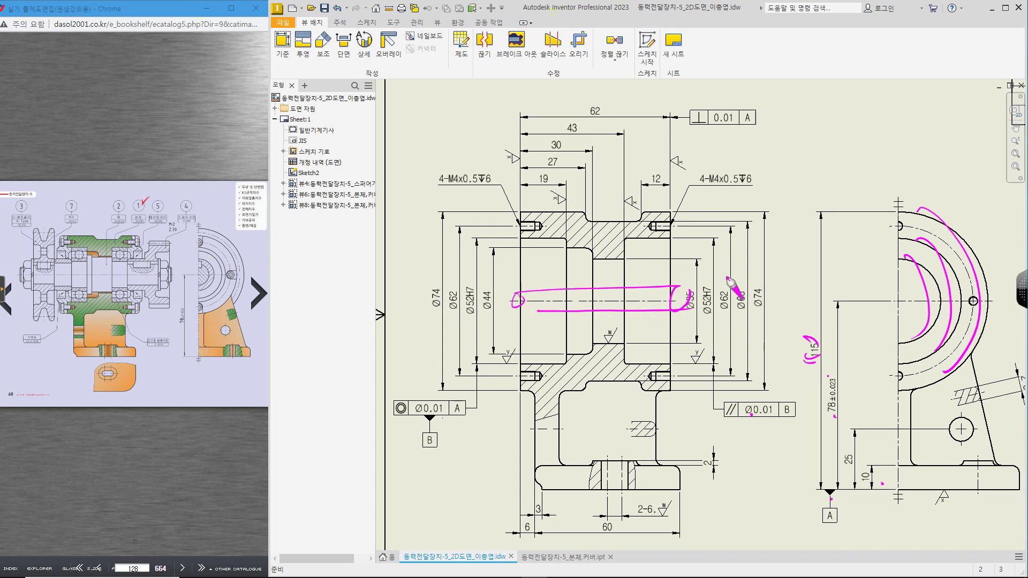
key("Escape")
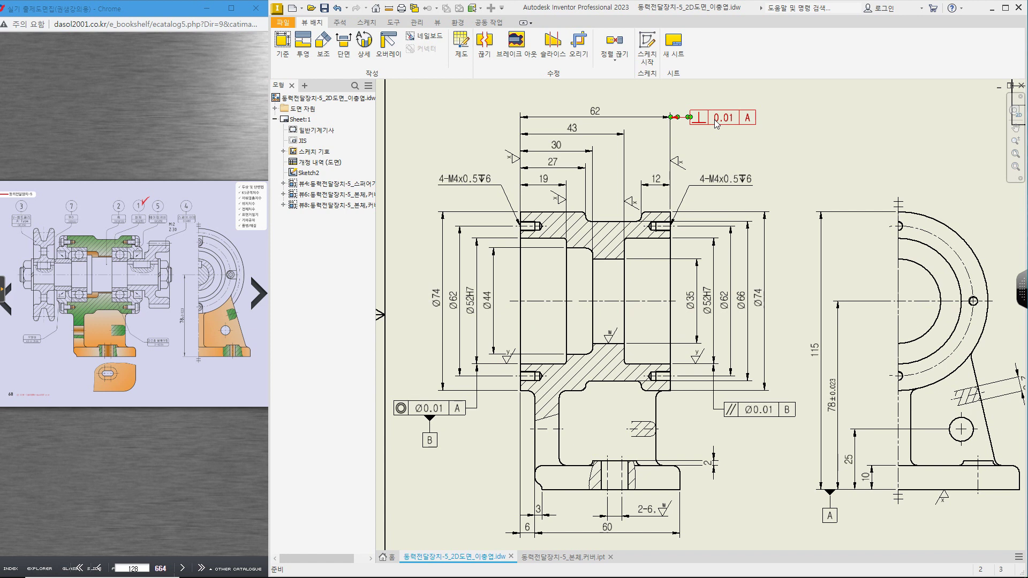
Step: Delete the 21 mm horizontal dimension above the spur gear's section view
middle_click_drag(913, 194, 405, 192)
scroll(642, 349, "down", 3)
mouse_move(631, 189)
middle_mouse_down()
mouse_move(642, 349)
mouse_move(612, 409)
middle_mouse_up()
scroll(648, 324, "up", 4)
middle_click_drag(677, 285, 676, 202)
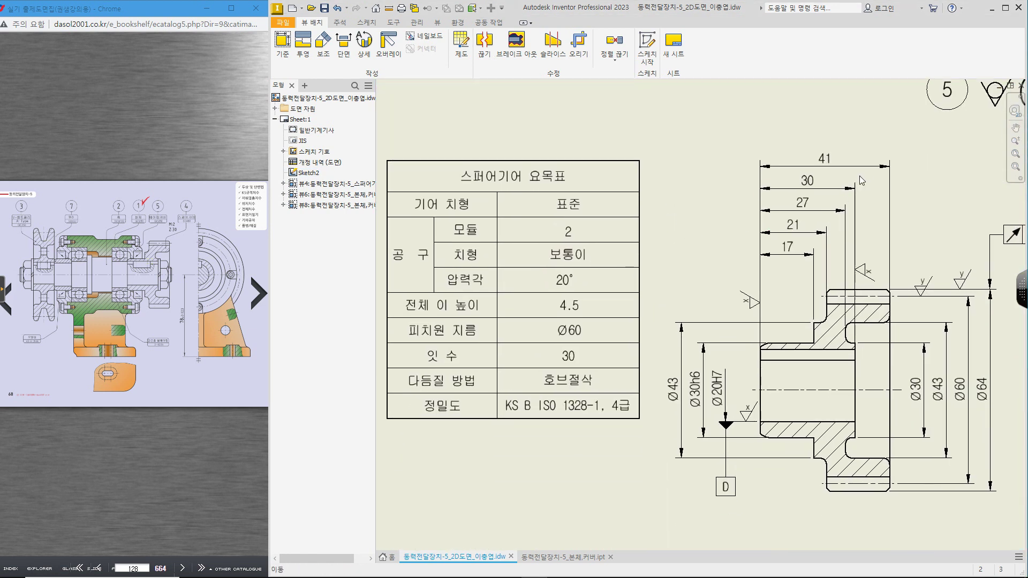
middle_click_drag(922, 234, 897, 211)
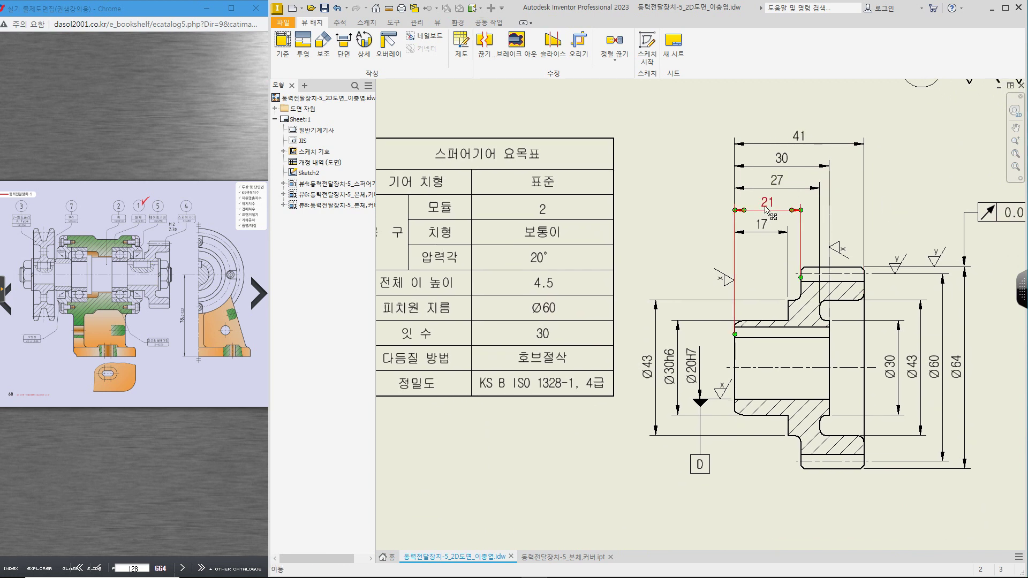
key("Delete")
Step: Dimension the spur gear's tooth face width below its section view
key("d")
left_click(804, 463)
key("Escape")
scroll(804, 473, "up", 8)
key("d")
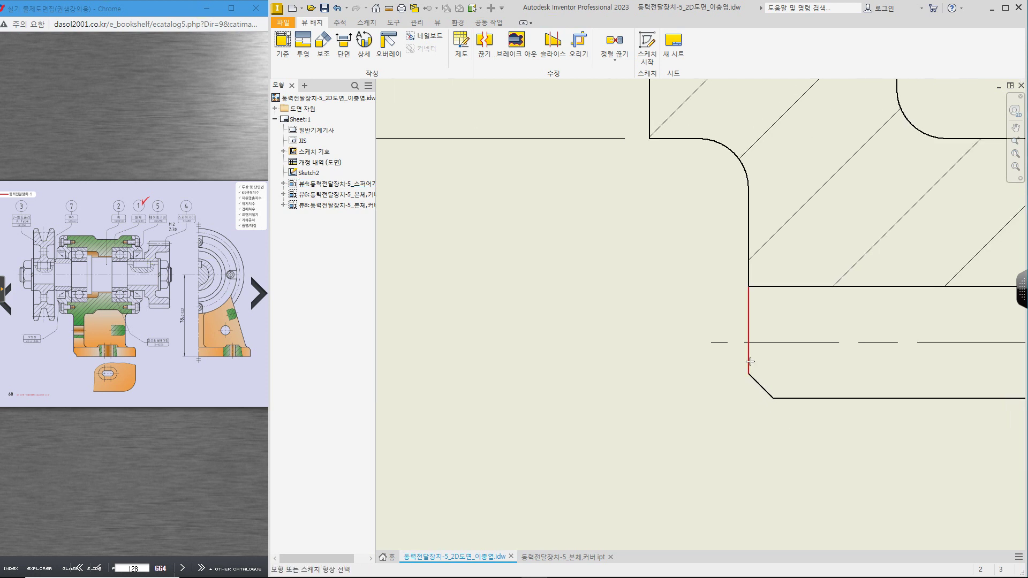
left_click(749, 362)
scroll(650, 289, "down", 3)
middle_click_drag(650, 289, 562, 302)
left_click(838, 321)
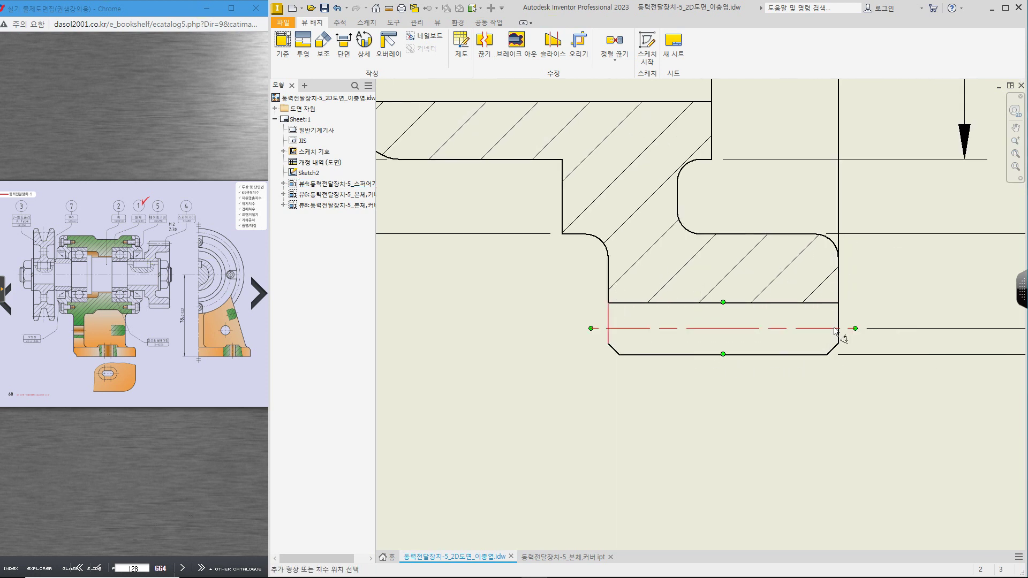
left_click(752, 500)
Step: Arrange the 17, 27, 30 and 41 mm horizontal dimensions above the gear section at even spacing
scroll(762, 471, "down", 8)
scroll(776, 418, "up", 6)
middle_click_drag(775, 427, 788, 312)
scroll(783, 414, "down", 2)
left_click_drag(696, 107, 611, 236)
left_click(341, 25)
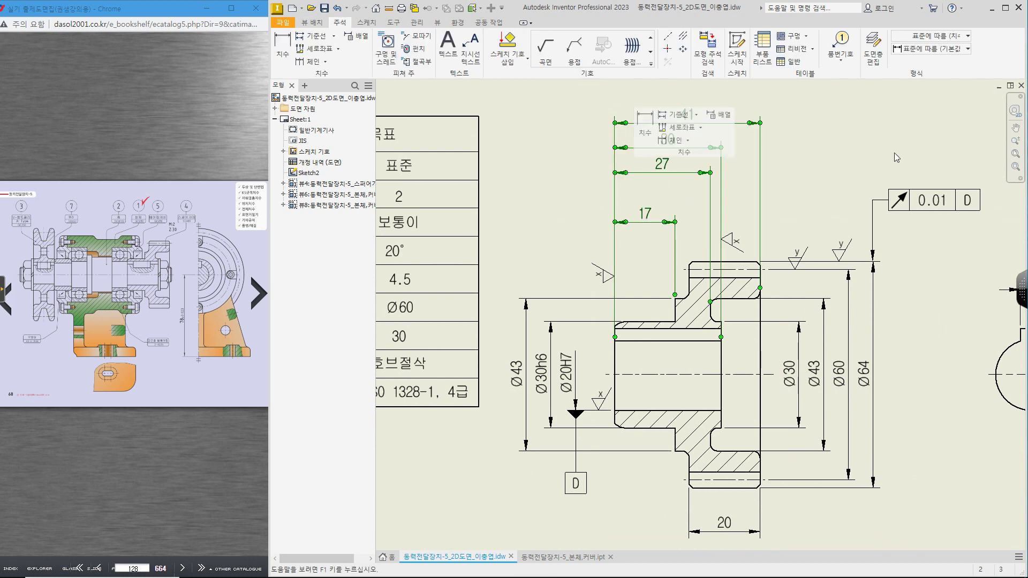
left_click(955, 107)
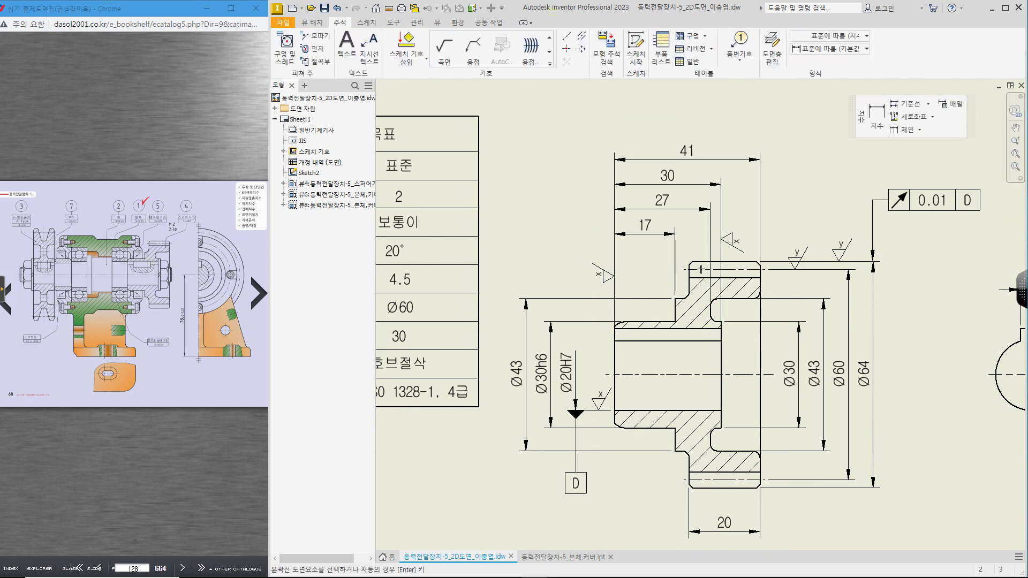
Step: Mark the gear's upper width dimensions, the 20 mm tooth face width and the Ø20H7 bore with the screen pen, and clear the marks
middle_click_drag(787, 223, 788, 203)
key("ctrl+2")
left_click_drag(625, 203, 630, 206)
left_click(704, 285)
left_click_drag(701, 188, 706, 196)
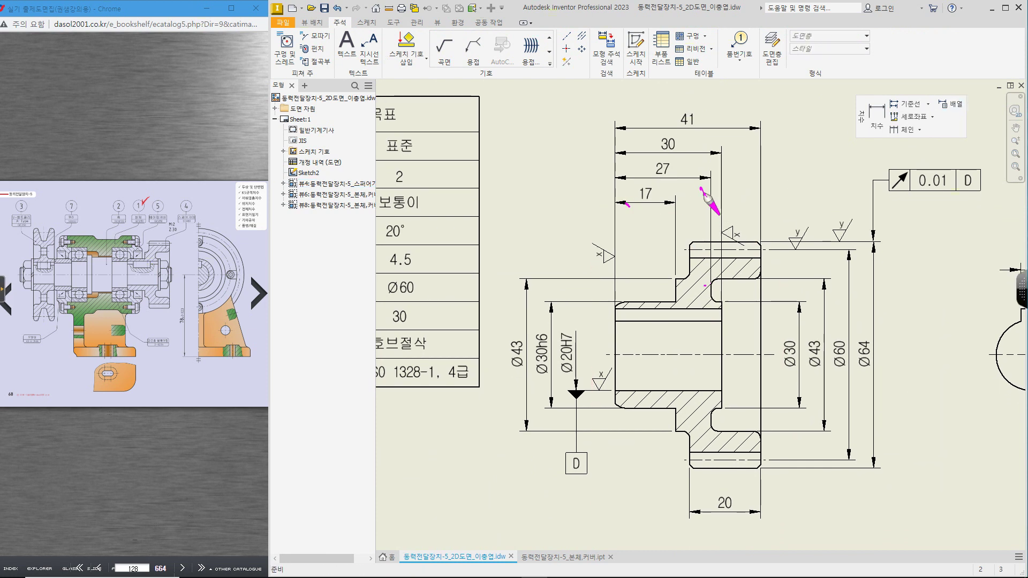
left_click_drag(703, 159, 677, 155)
left_click_drag(749, 119, 751, 124)
left_click_drag(729, 501, 733, 507)
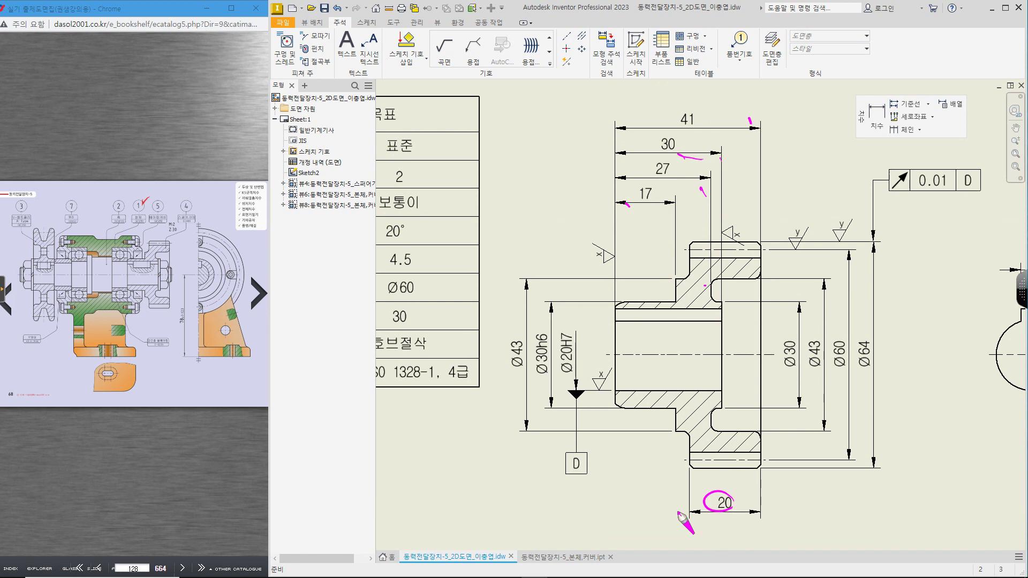
left_click_drag(558, 364, 582, 343)
left_click_drag(588, 382, 616, 382)
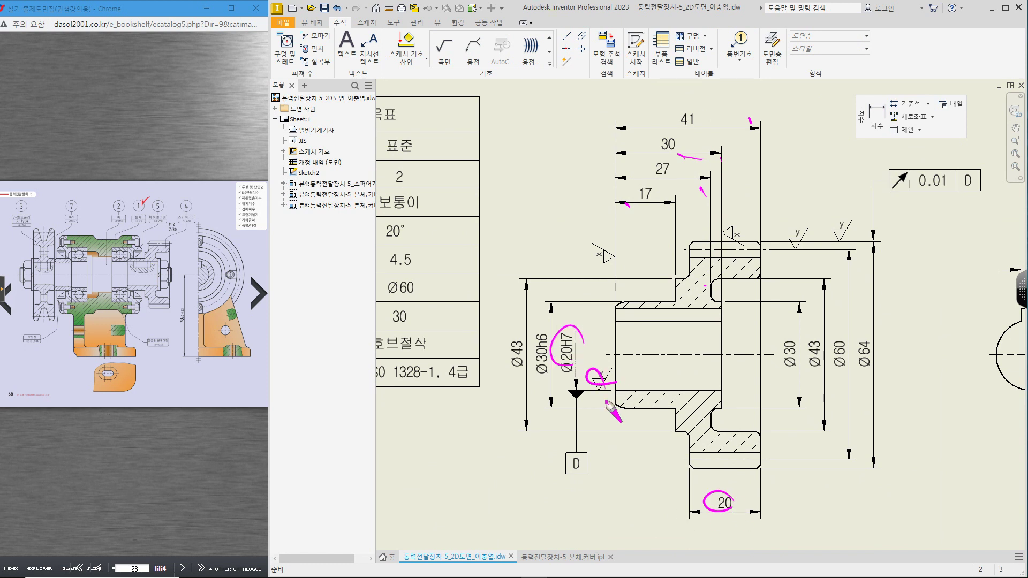
key("Escape")
Step: Append "JS9," to the gear keyway's 6 mm width dimension and move its text outside the extension lines
middle_click_drag(798, 316, 608, 321)
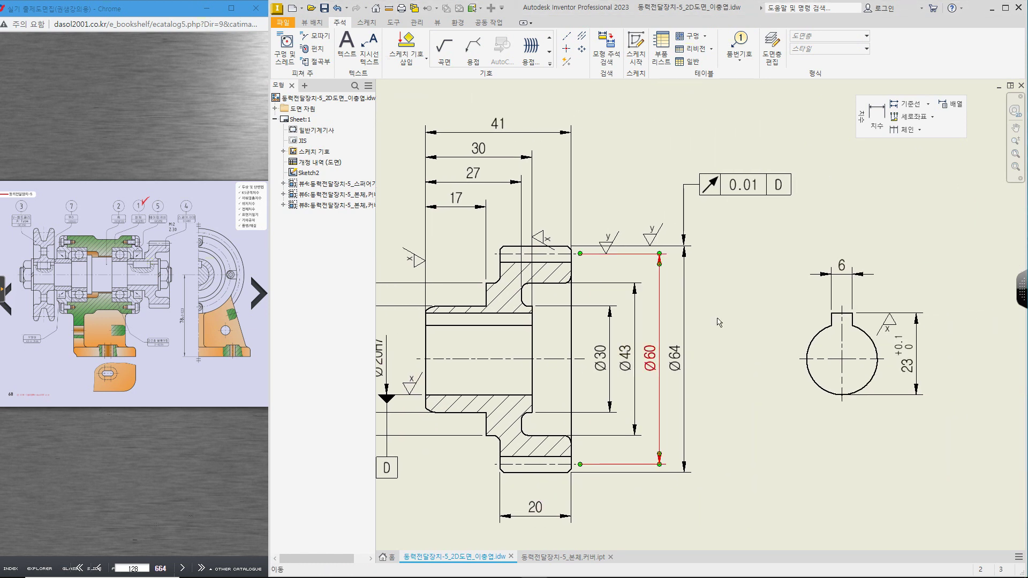
double_click(843, 270)
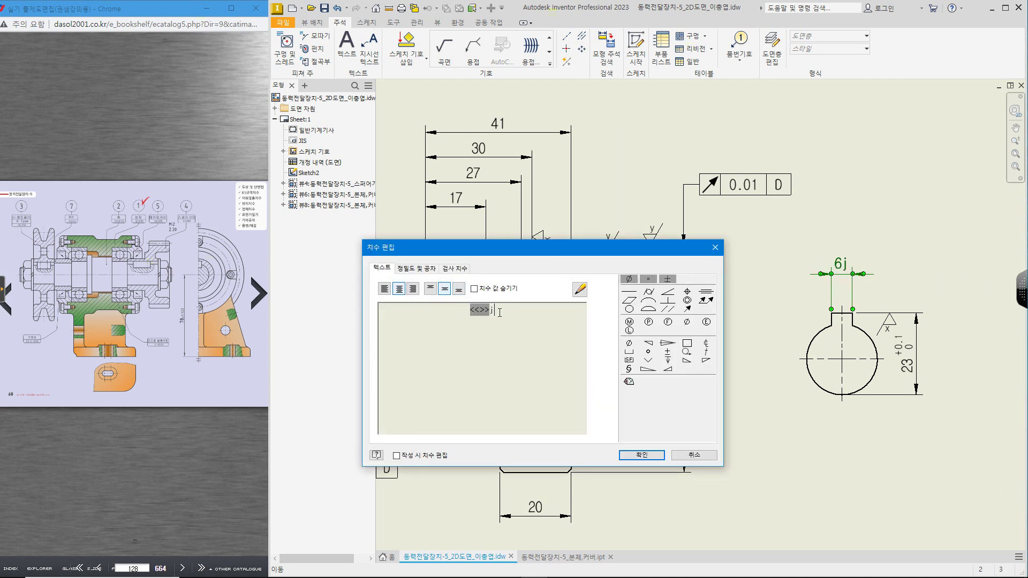
type("Js")
key("BackSpace")
type("s")
key("BackSpace")
type("S9,")
left_click(657, 456)
middle_click_drag(846, 320, 652, 351)
left_click_drag(649, 301, 697, 308)
Step: Place a machined surface texture symbol with value X on the 6JS9 dimension line, beside its text
left_click(445, 62)
scroll(714, 301, "up", 5)
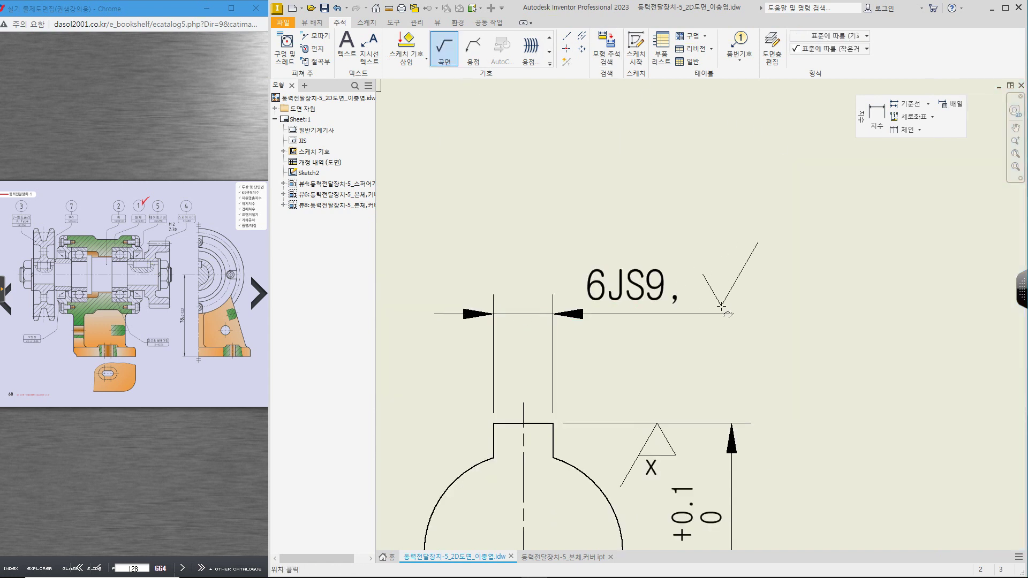
left_click(711, 315)
right_click(761, 241)
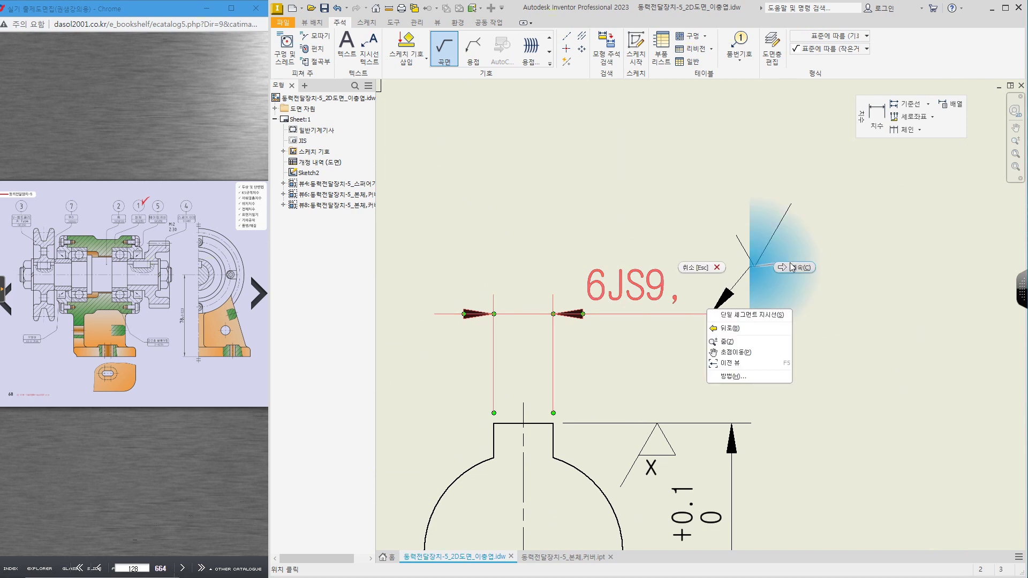
left_click(823, 267)
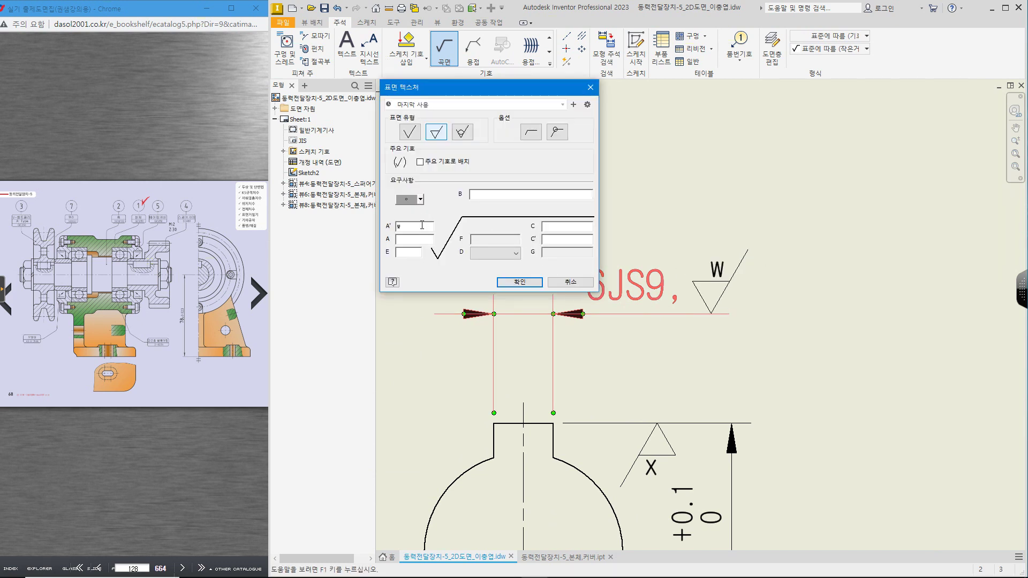
type("X")
left_click(522, 283)
key("Escape")
Step: Mark the bore and keyway surface texture symbols and the keyway depth tolerance with the screen pen, and clear the marks
scroll(814, 336, "down", 5)
middle_click_drag(814, 359, 795, 316)
scroll(795, 316, "up", 3)
scroll(796, 316, "down", 5)
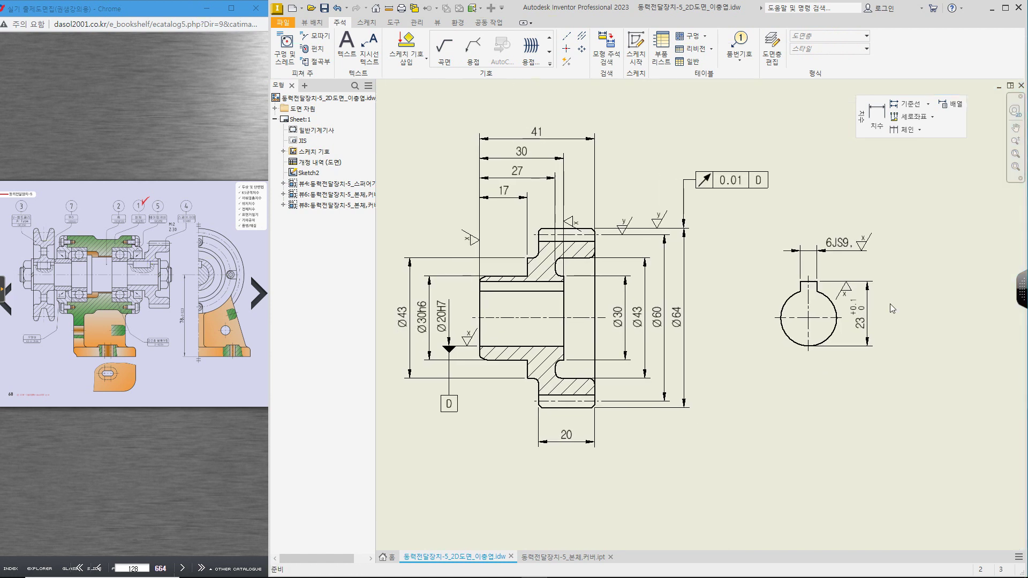
left_click_drag(449, 348, 476, 355)
left_click_drag(848, 280, 853, 301)
left_click_drag(865, 250, 877, 254)
mouse_move(880, 321)
left_mouse_down()
mouse_move(867, 294)
mouse_move(876, 335)
left_mouse_up()
key("Escape")
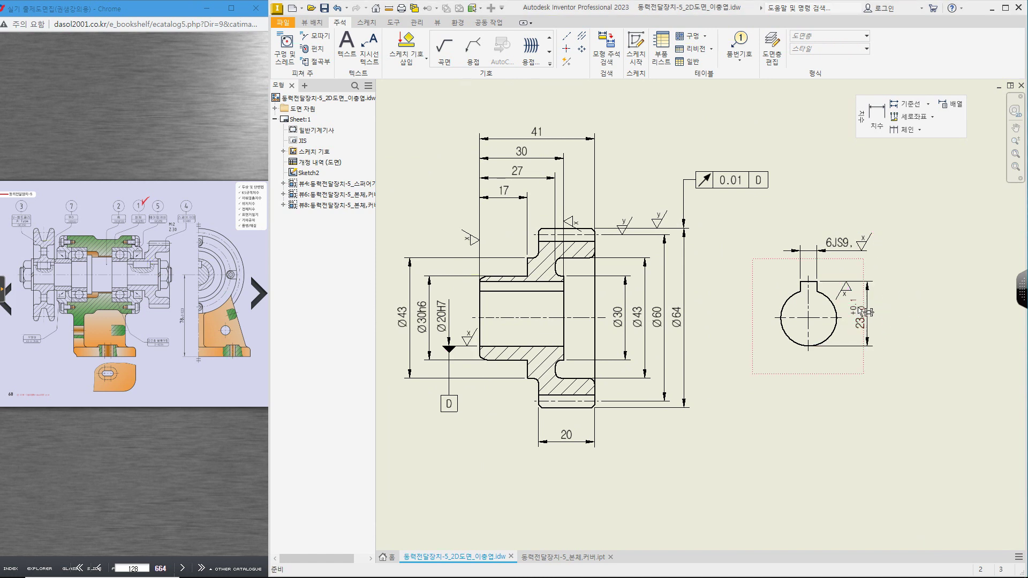
Step: Handwrite a geometric tolerance callout of 0.01 to datum D beside the gear's 20 mm dimension with the screen pen, and clear it
scroll(860, 323, "up", 5)
middle_click_drag(923, 328, 814, 366)
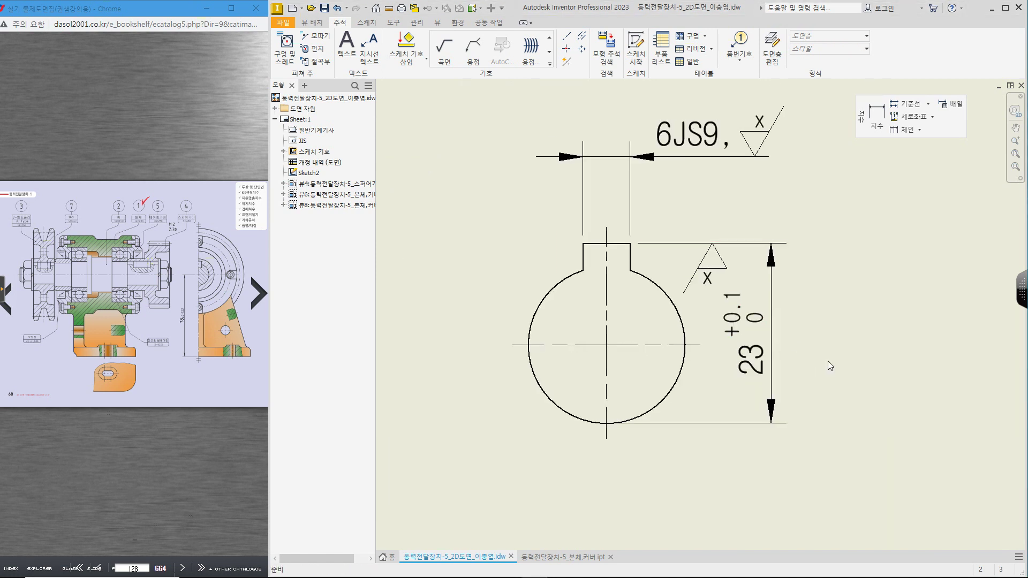
scroll(824, 378, "down", 4)
mouse_move(776, 438)
middle_mouse_down()
mouse_move(866, 386)
mouse_move(909, 427)
middle_mouse_up()
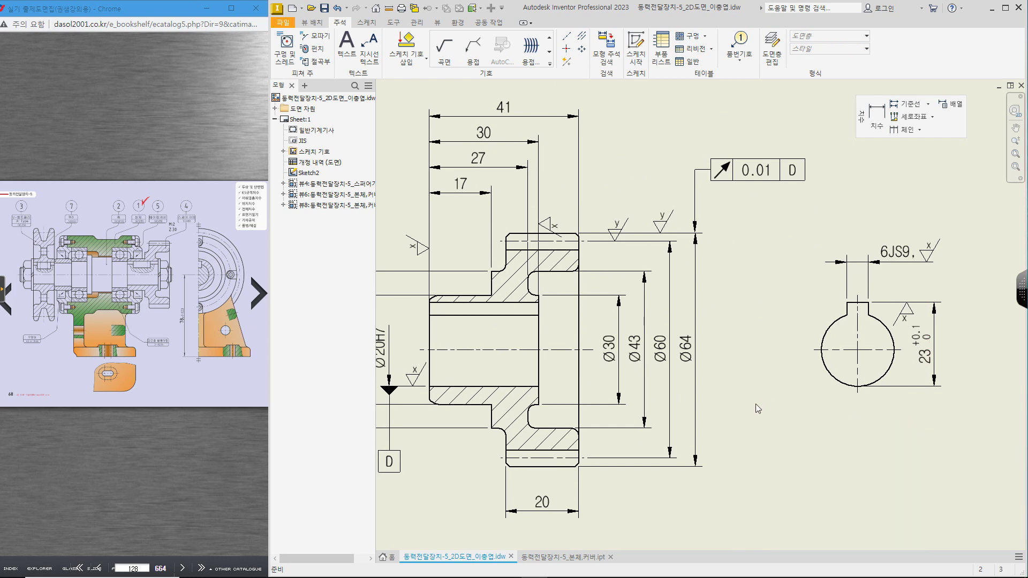
scroll(759, 400, "down", 5)
mouse_move(846, 423)
middle_mouse_down()
mouse_move(772, 407)
mouse_move(738, 430)
middle_mouse_up()
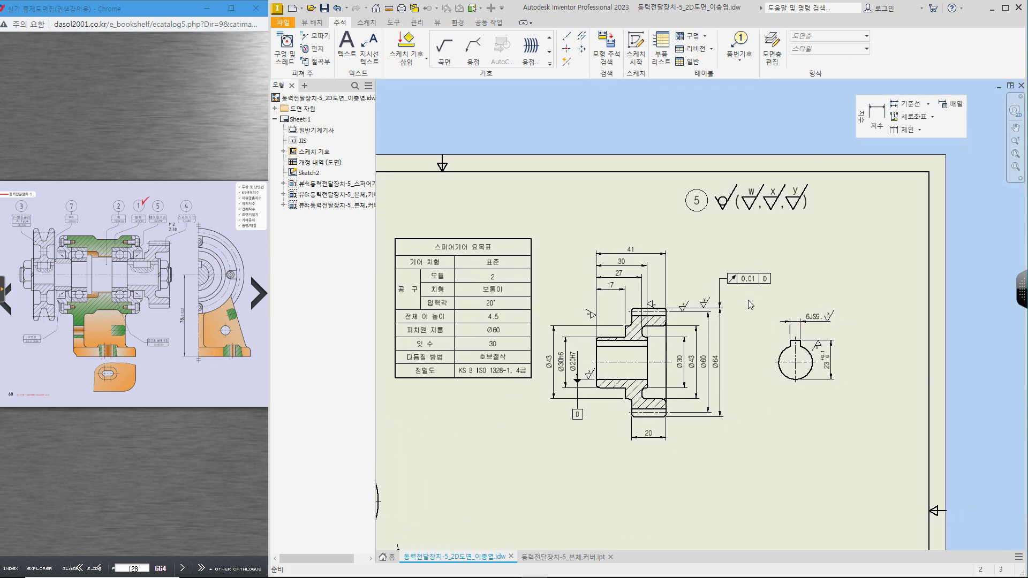
left_click(746, 279)
left_click(651, 434)
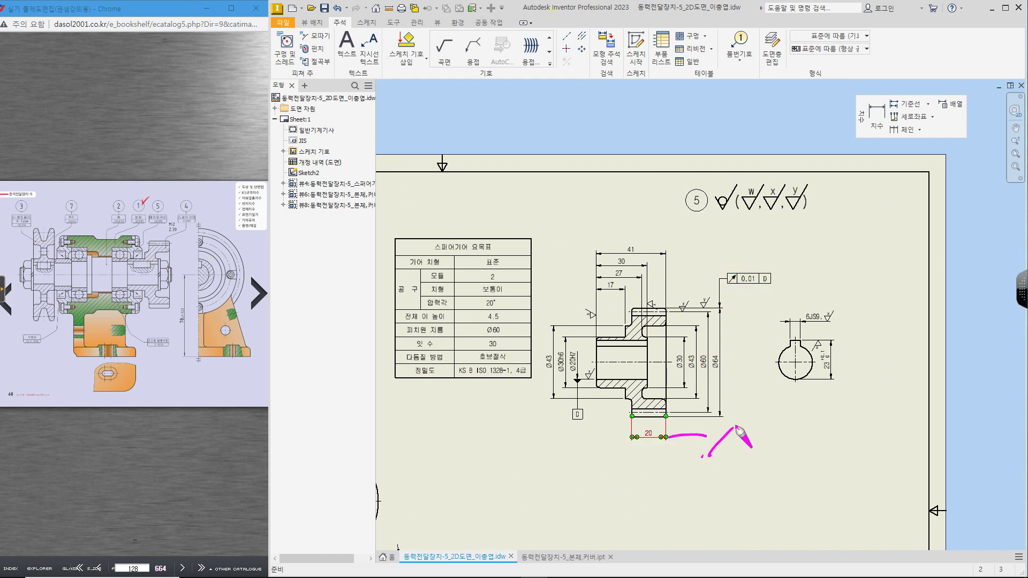
left_click(784, 427)
left_click_drag(768, 425, 794, 425)
mouse_move(806, 419)
left_mouse_down()
mouse_move(806, 434)
mouse_move(826, 438)
left_mouse_up()
left_click_drag(826, 414, 827, 431)
left_click(810, 439)
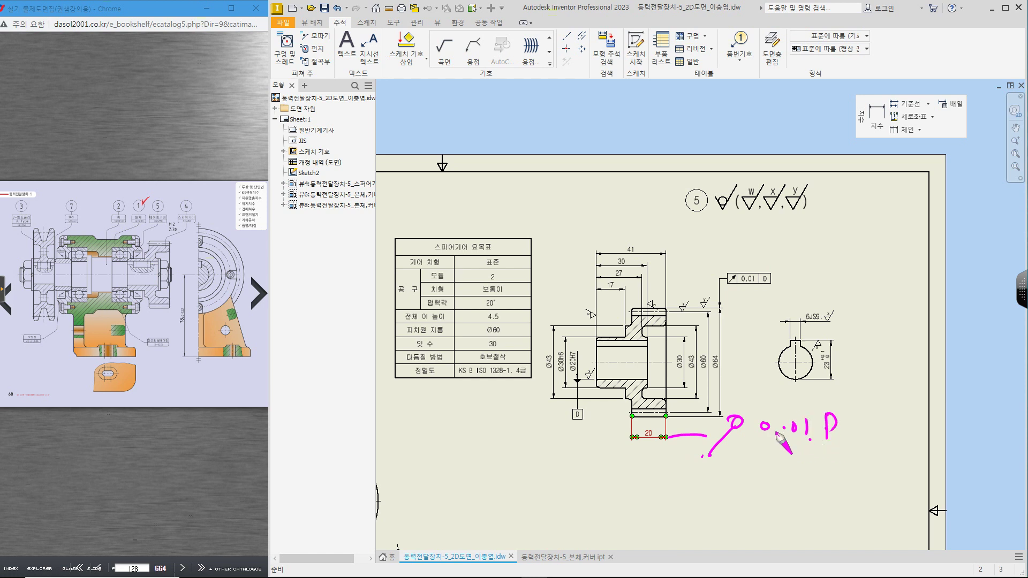
key("Escape")
Step: Delete the dimension above the side screw hole in the cover's half front view
middle_click_drag(639, 397, 680, 368)
middle_click_drag(657, 531, 833, 251)
middle_click_drag(905, 446, 902, 371)
scroll(902, 371, "up", 5)
scroll(794, 376, "down", 4)
left_click(794, 309)
scroll(794, 311, "up", 5)
left_click(801, 270)
key("Delete")
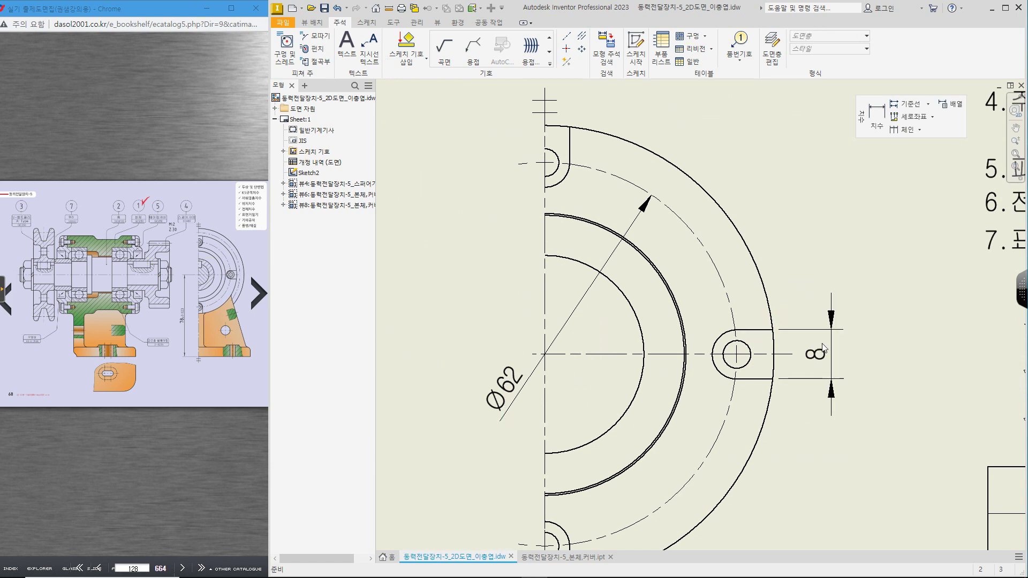
Step: Mark the 8 mm dimension and the rounded end of the cover's side recess with the screen pen, and clear the marks
key("ctrl+2")
mouse_move(831, 364)
left_mouse_down()
mouse_move(823, 338)
mouse_move(822, 364)
left_mouse_up()
mouse_move(735, 331)
left_mouse_down()
mouse_move(715, 336)
mouse_move(726, 380)
left_mouse_up()
key("Escape")
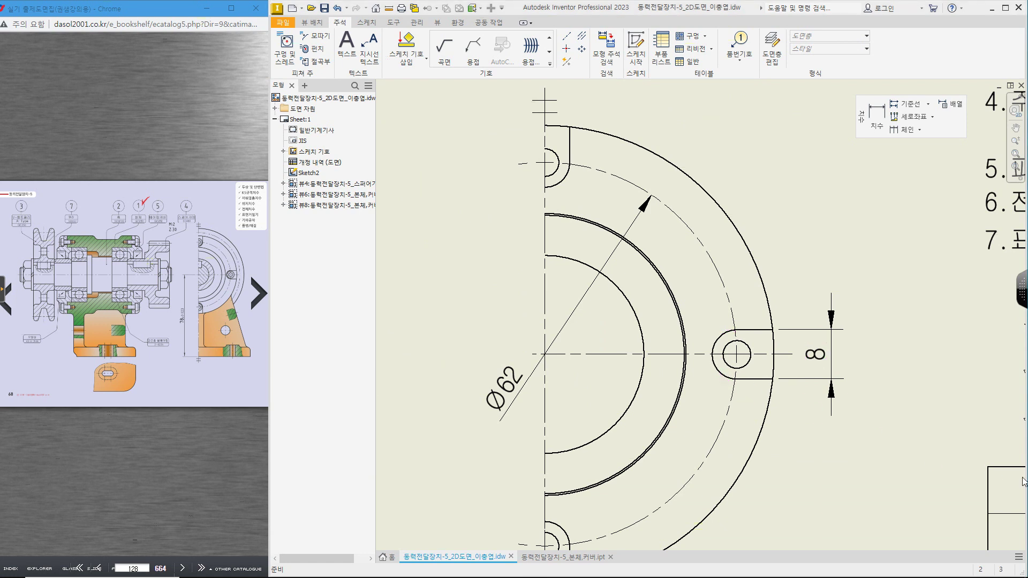
Step: Add a radius dimension to the rounded end of the cover's side screw-hole recess
middle_click(969, 317)
middle_click(969, 317)
scroll(808, 437, "up", 9)
middle_click_drag(823, 451, 782, 271)
key("d")
left_click(774, 316)
right_click(736, 254)
left_click(771, 252)
key("d")
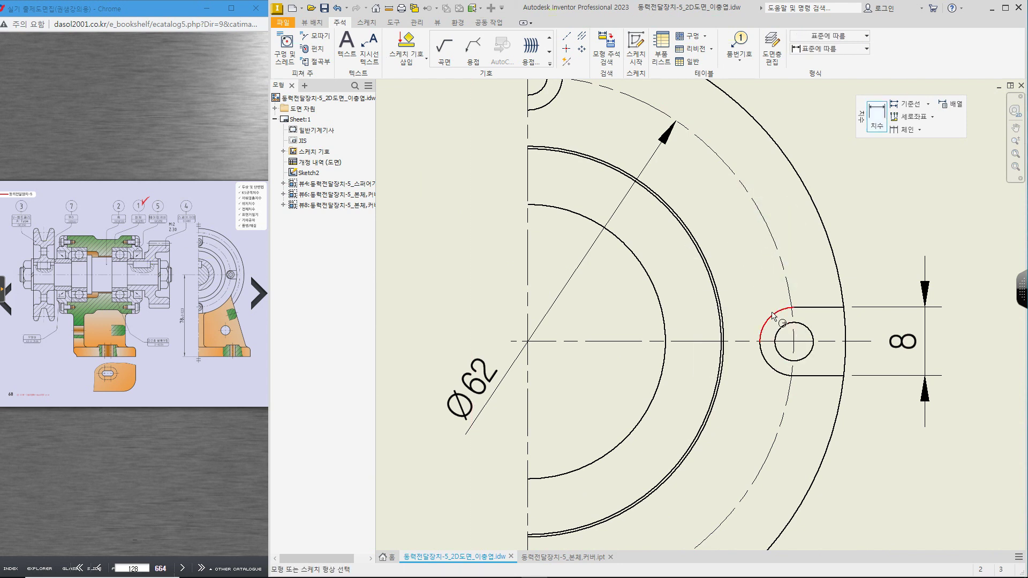
left_click(771, 318)
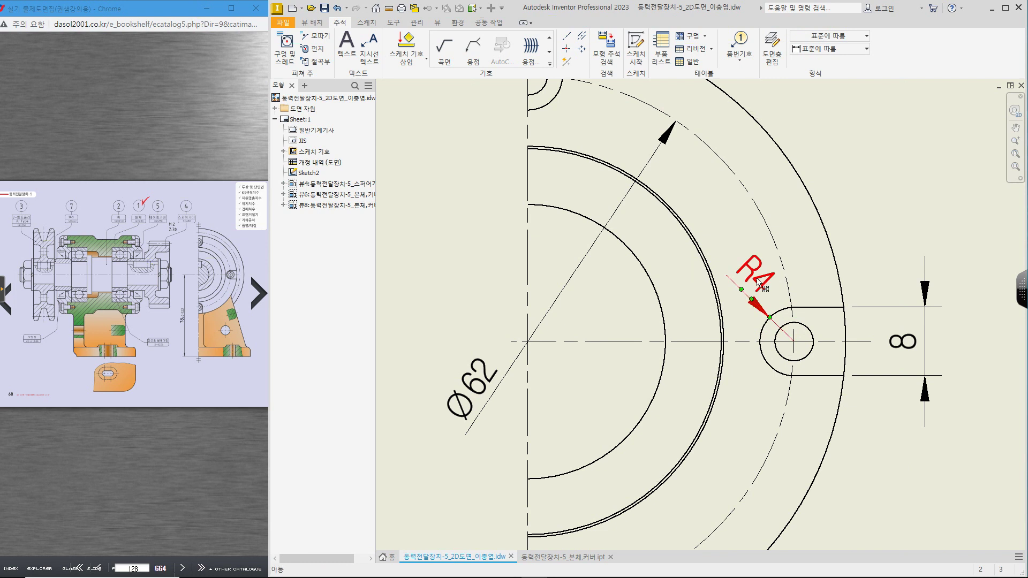
double_click(757, 282)
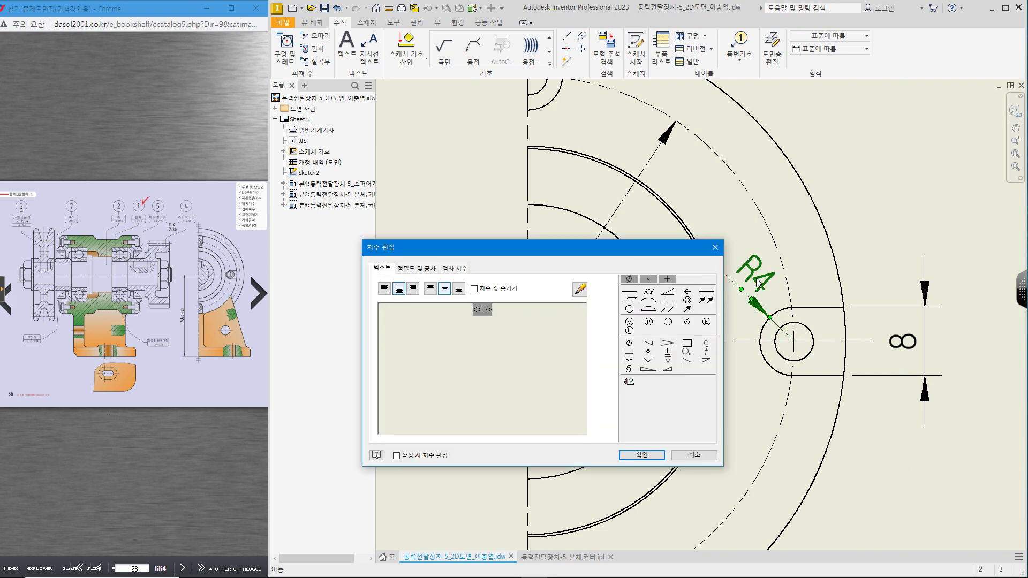
type("(<<>>)")
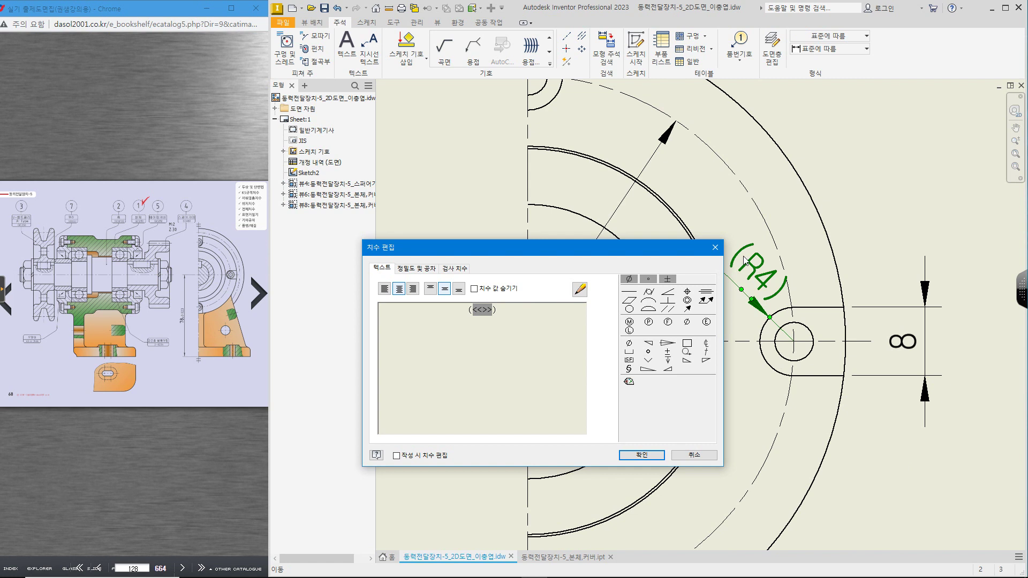
left_click(475, 289)
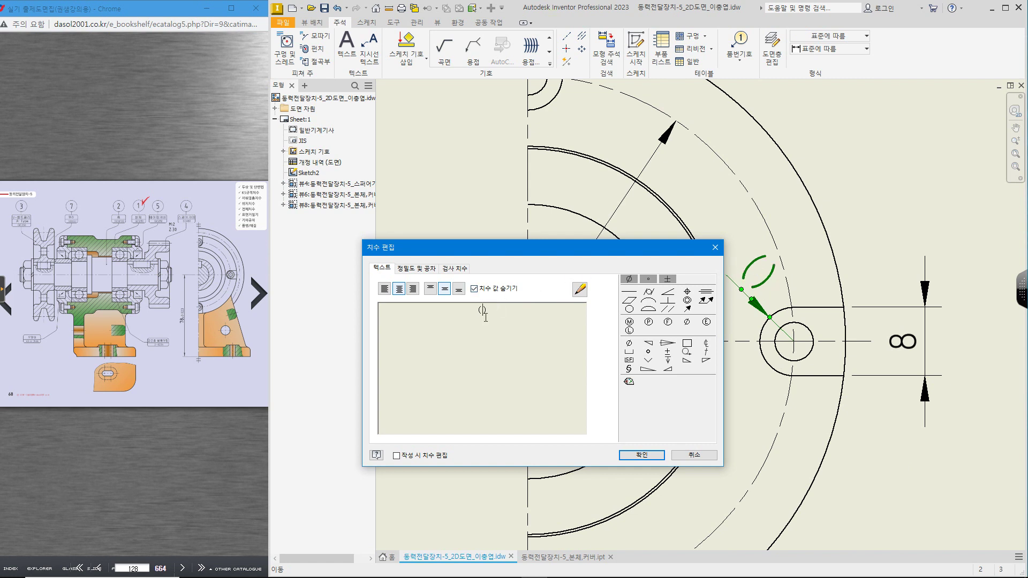
type("R4")
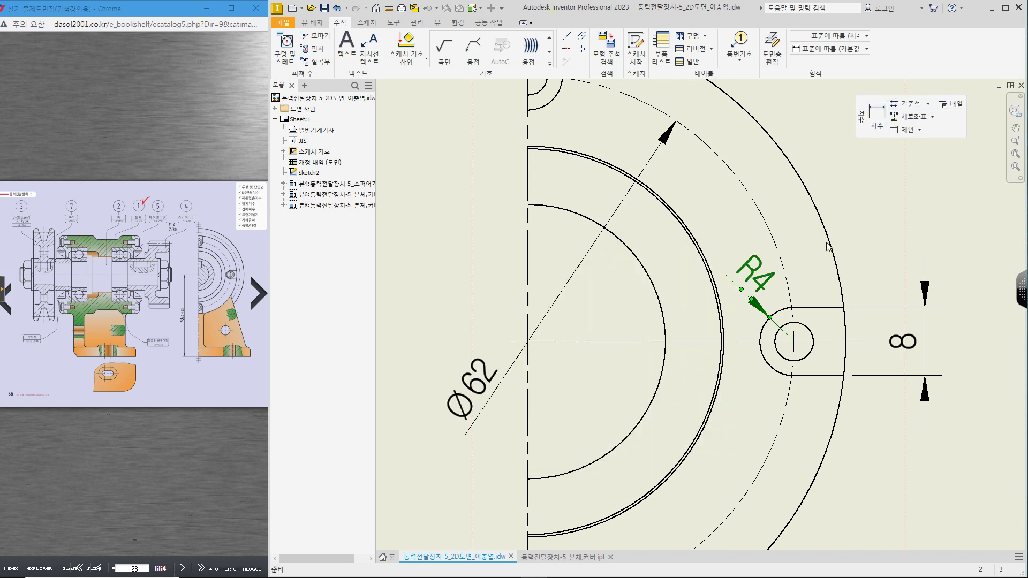
Step: Hide the recess radius dimension's value and replace its text with "(R)"
double_click(756, 279)
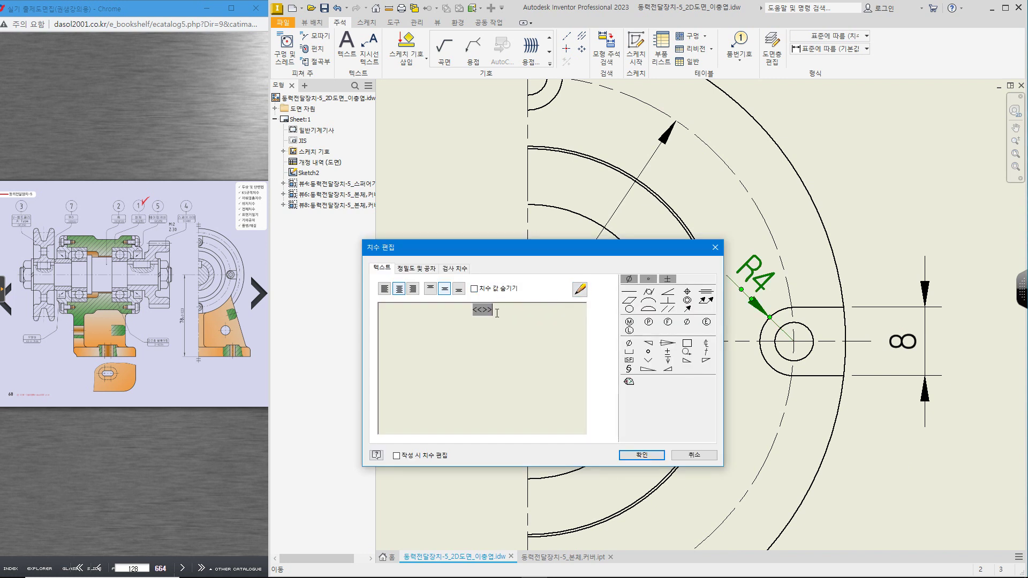
type(")")
key("Home")
type("(")
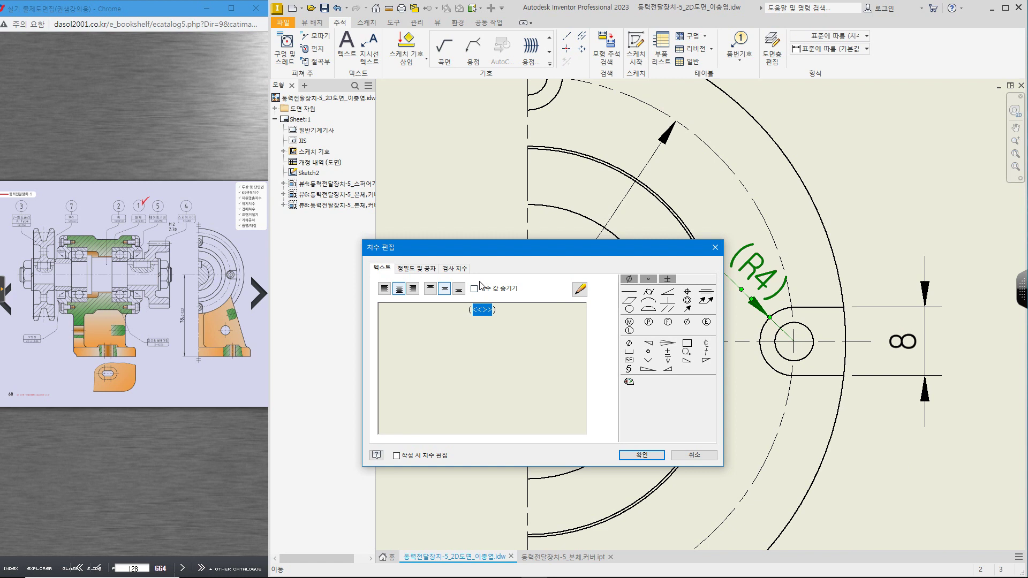
key("Delete")
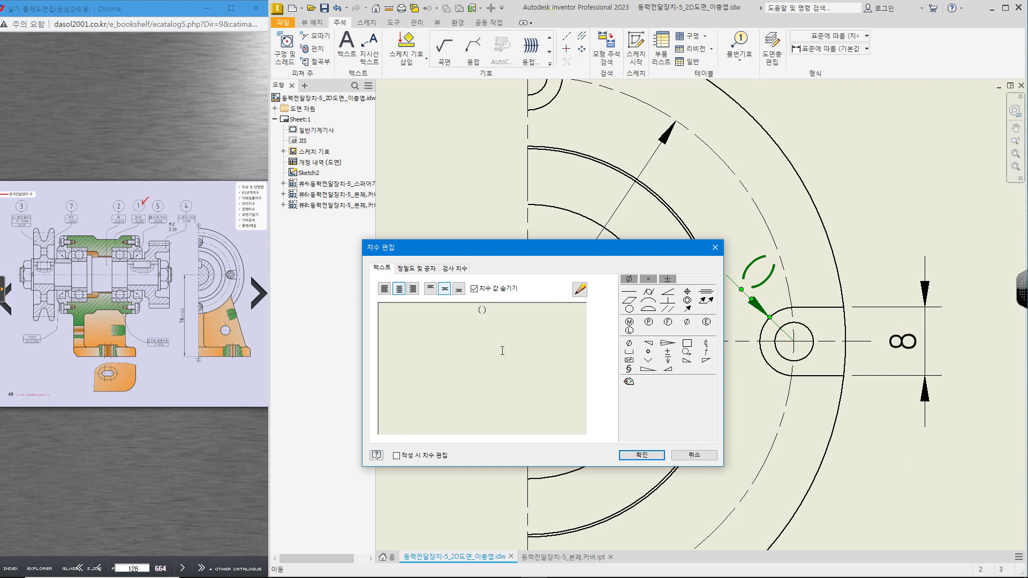
type("R")
left_click(641, 454)
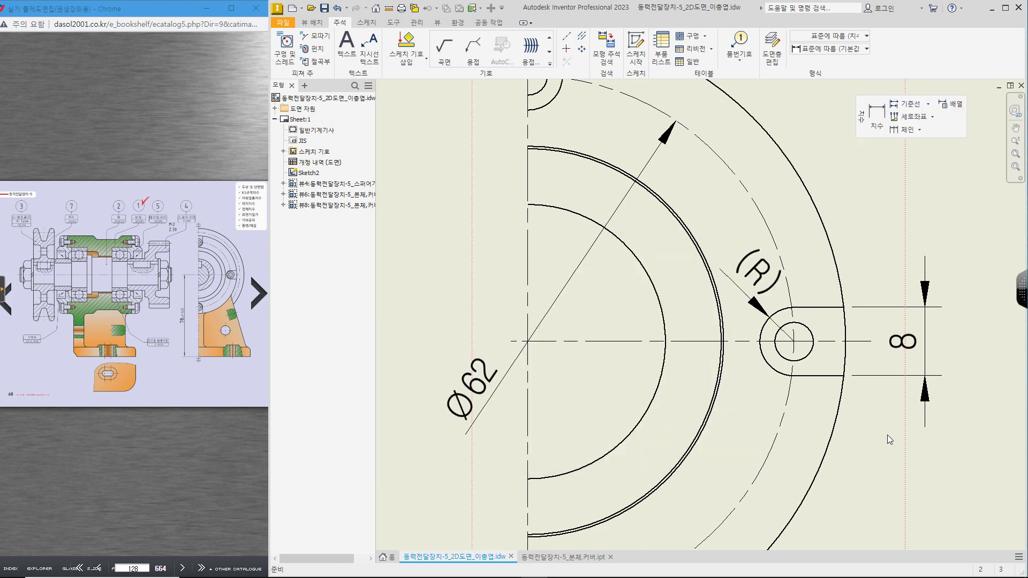
Step: Trace the recess's rounded end and mark its (R) dimension with the screen pen, and clear the marks
key("ctrl+2")
left_click_drag(791, 306, 760, 333)
left_click_drag(761, 262, 749, 280)
left_click_drag(754, 265, 781, 286)
left_click_drag(762, 336, 758, 343)
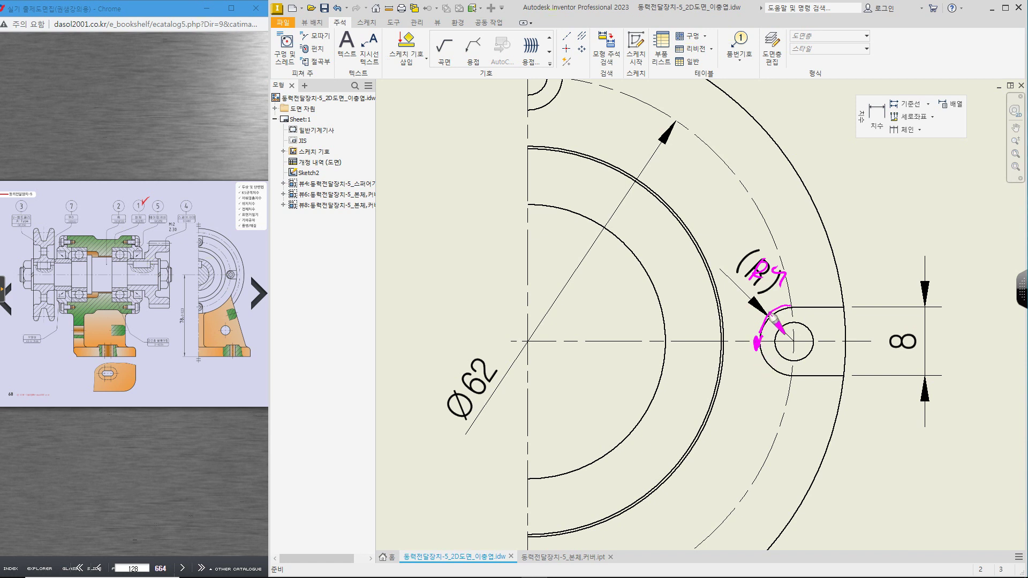
mouse_move(802, 307)
left_mouse_down()
mouse_move(759, 352)
mouse_move(788, 374)
left_mouse_up()
key("Escape")
Step: Mark the cover fit on the assembly, g6 beside Ø52h6, the Ø45H8 bore and the 0.01 concentricity to datum C, and clear the marks
scroll(839, 319, "down", 4)
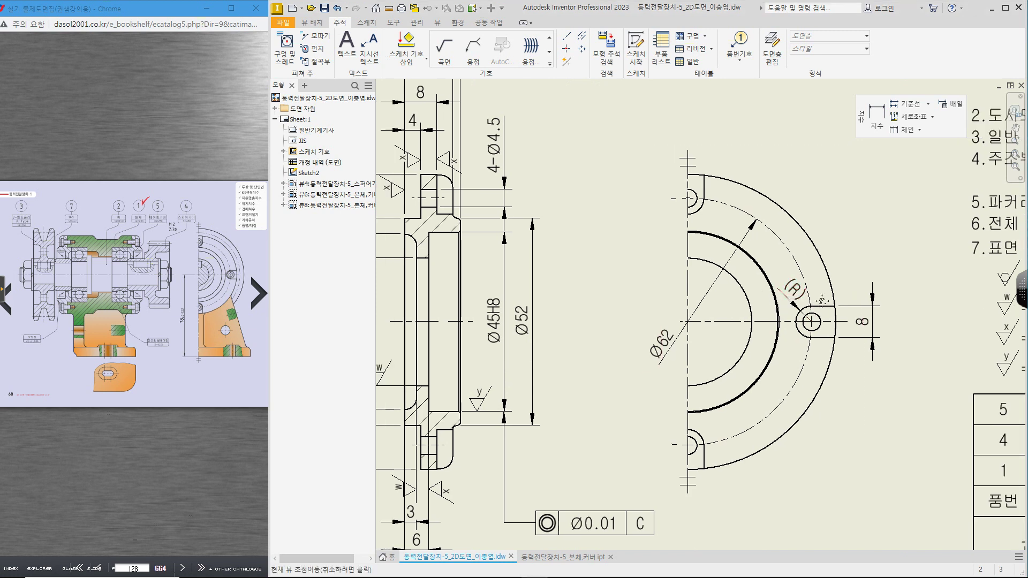
mouse_move(701, 311)
middle_mouse_down()
mouse_move(789, 300)
mouse_move(844, 277)
middle_mouse_up()
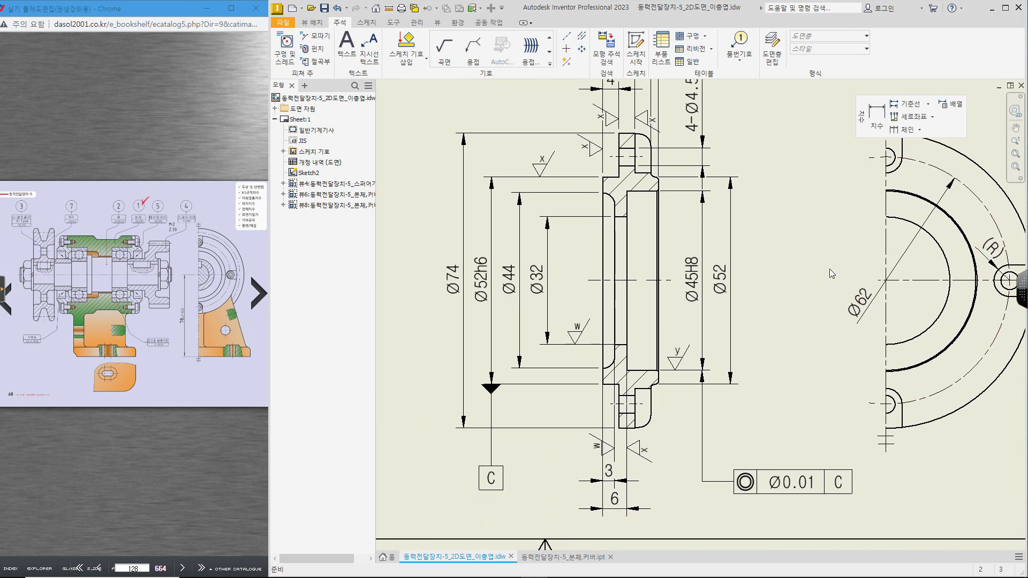
key("ctrl+2")
left_click_drag(132, 234, 137, 234)
left_click_drag(135, 303, 133, 319)
left_click_drag(487, 267, 511, 236)
left_click_drag(518, 212, 512, 238)
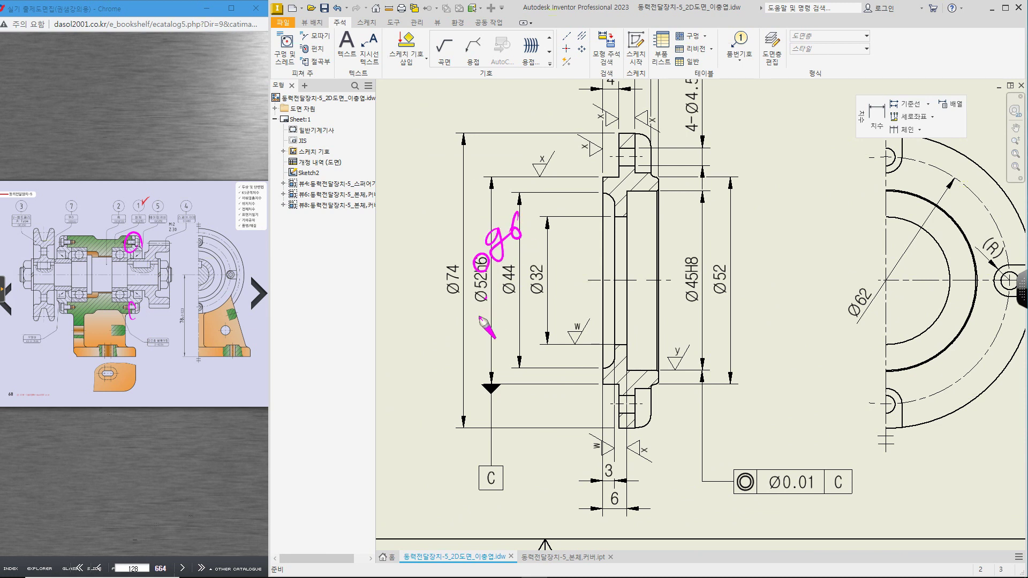
mouse_move(703, 303)
left_mouse_down()
mouse_move(669, 270)
mouse_move(705, 265)
left_mouse_up()
left_click(809, 490)
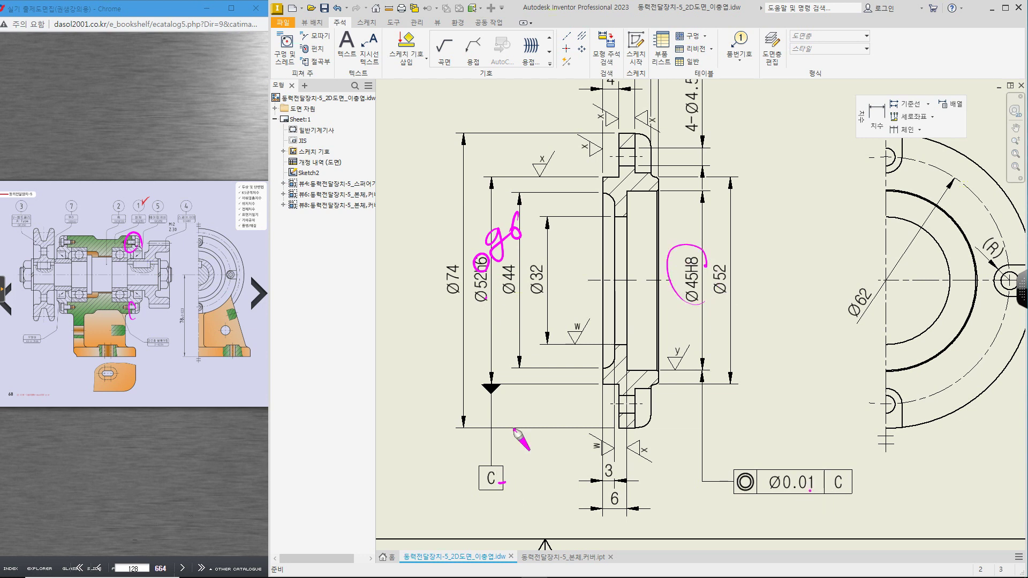
key("Escape")
Step: Mark the cover's 6 mm dimension with a circled note, cross out its section view and circle the half front view with the screen pen
scroll(737, 391, "down", 3)
middle_click_drag(775, 276, 793, 264)
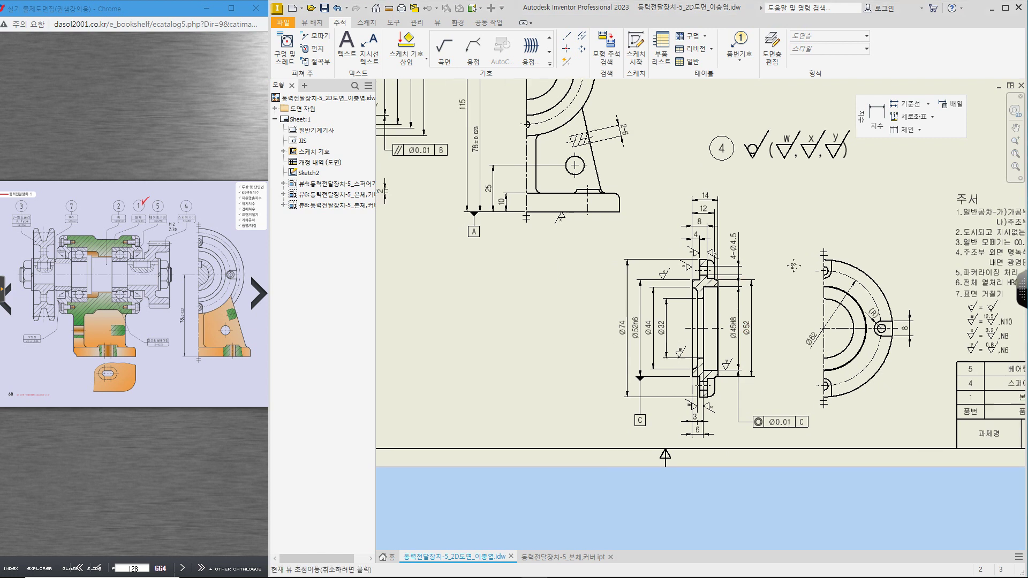
key("ctrl+2")
left_click_drag(645, 434, 691, 430)
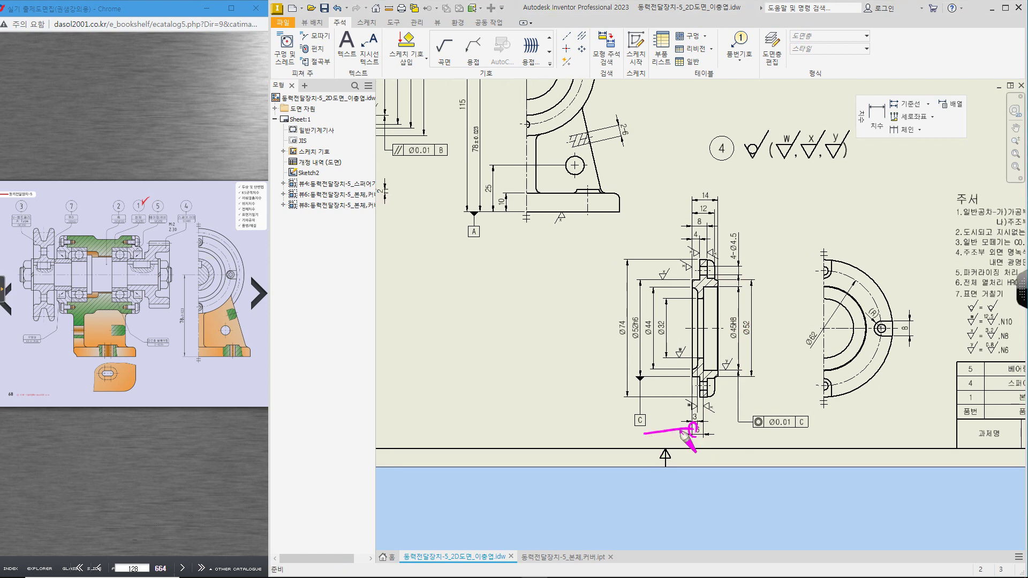
mouse_move(622, 417)
left_mouse_down()
mouse_move(627, 436)
mouse_move(640, 436)
left_mouse_up()
left_click_drag(647, 445, 642, 434)
left_click_drag(773, 261, 699, 375)
left_click_drag(696, 293, 757, 353)
mouse_move(878, 204)
left_mouse_down()
mouse_move(805, 277)
mouse_move(870, 199)
mouse_move(908, 279)
mouse_move(832, 254)
mouse_move(849, 264)
mouse_move(859, 248)
mouse_move(864, 261)
left_mouse_up()
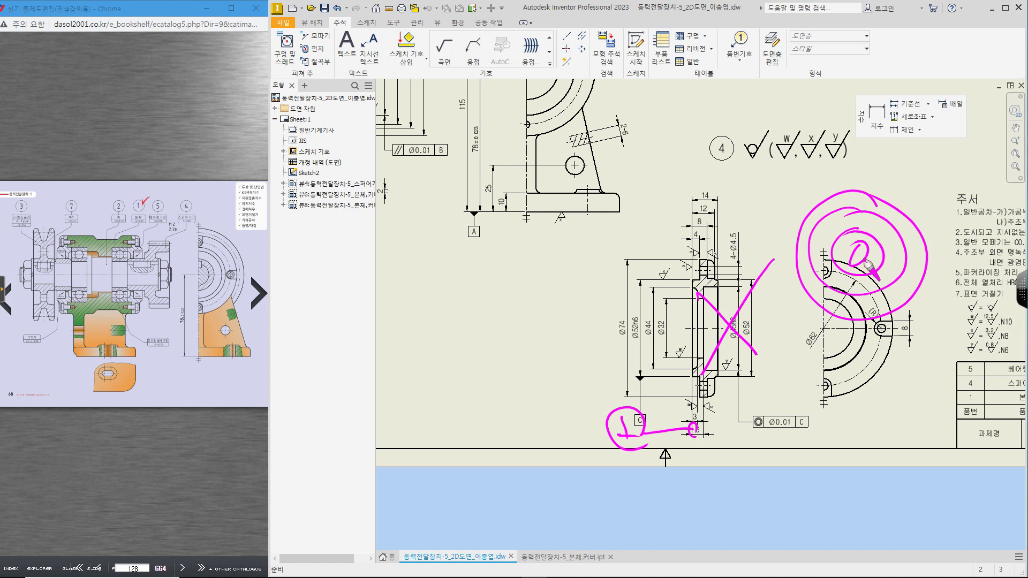
Step: Draw a blue crosshair with hatched sectors and rings over the circles by the cover's half front view, and clear all marks
left_click_drag(859, 188, 864, 262)
key("b")
left_click_drag(859, 188, 870, 335)
left_click_drag(870, 262, 926, 261)
mouse_move(797, 270)
left_mouse_down()
mouse_move(863, 262)
mouse_move(866, 230)
left_mouse_up()
left_click_drag(856, 190, 850, 204)
left_click_drag(862, 267, 849, 284)
left_click_drag(864, 265, 880, 285)
left_click_drag(812, 243, 834, 221)
mouse_move(837, 231)
left_mouse_down()
mouse_move(844, 222)
mouse_move(823, 251)
left_mouse_up()
left_click_drag(844, 237, 833, 258)
mouse_move(855, 238)
left_mouse_down()
mouse_move(839, 258)
mouse_move(848, 267)
left_mouse_up()
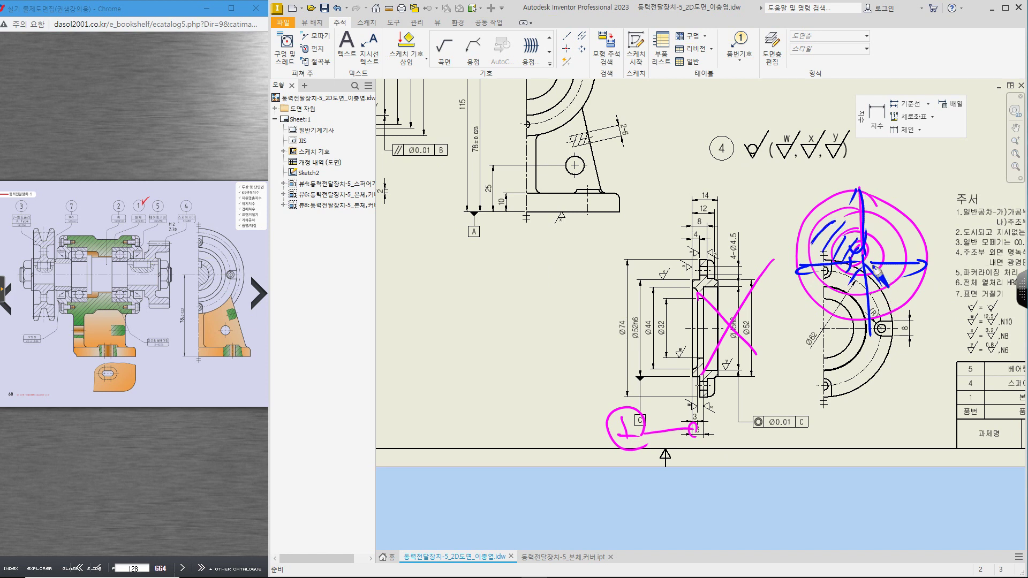
left_click_drag(821, 229, 916, 308)
left_click_drag(861, 263, 795, 237)
left_click_drag(825, 206, 856, 247)
mouse_move(843, 203)
left_mouse_down()
mouse_move(854, 206)
mouse_move(872, 269)
mouse_move(852, 305)
mouse_move(883, 225)
mouse_move(819, 257)
mouse_move(843, 287)
left_mouse_up()
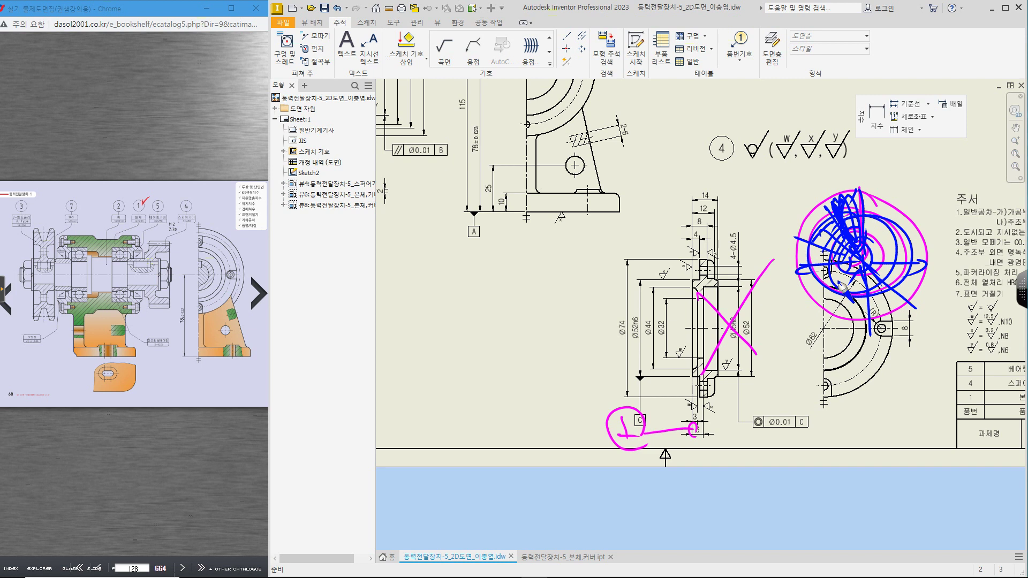
key("Escape")
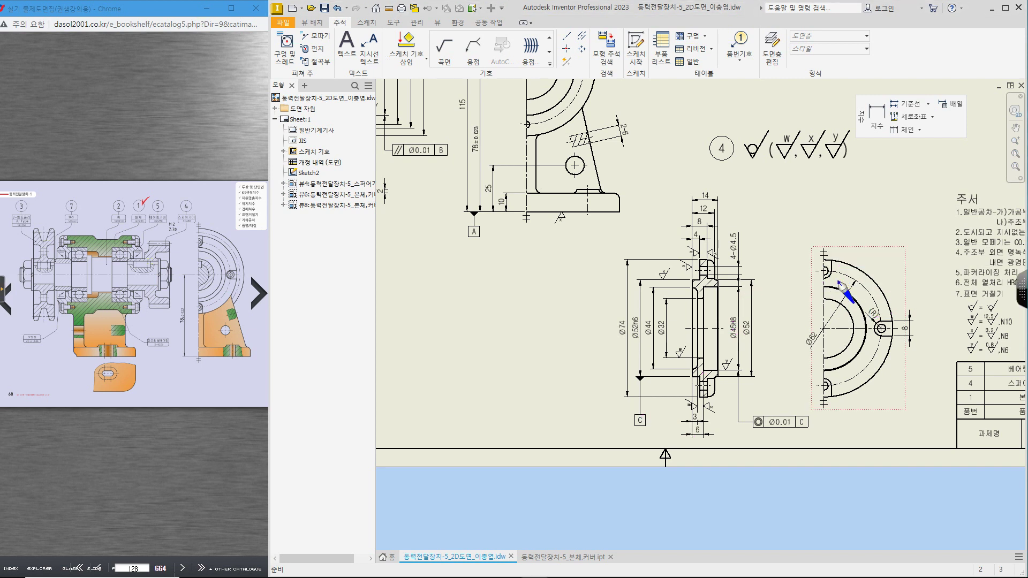
Step: Sketch circles with leaders to their centre and rim above the cover's half front view, and mark the view's centre and inner edge
left_click_drag(852, 202, 829, 207)
left_click(849, 255)
left_click_drag(847, 252, 913, 219)
left_click_drag(844, 252, 861, 185)
mouse_move(913, 217)
left_mouse_down()
mouse_move(921, 171)
mouse_move(917, 176)
left_mouse_up()
left_click_drag(864, 181, 869, 175)
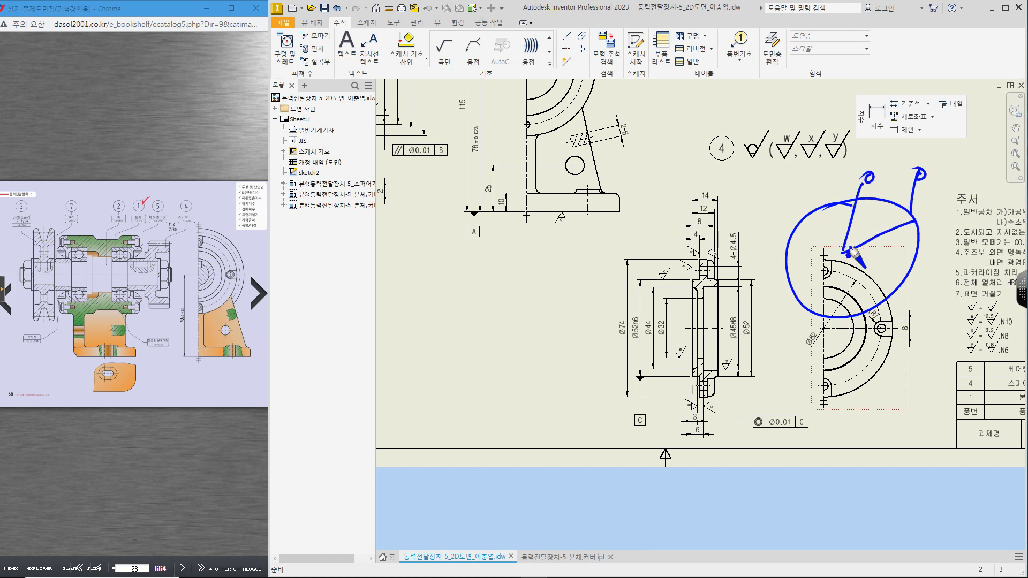
mouse_move(848, 253)
left_mouse_down()
mouse_move(879, 236)
mouse_move(810, 249)
mouse_move(861, 234)
mouse_move(833, 325)
mouse_move(858, 212)
mouse_move(900, 193)
left_mouse_up()
mouse_move(823, 329)
left_mouse_down()
mouse_move(819, 375)
mouse_move(861, 328)
left_mouse_up()
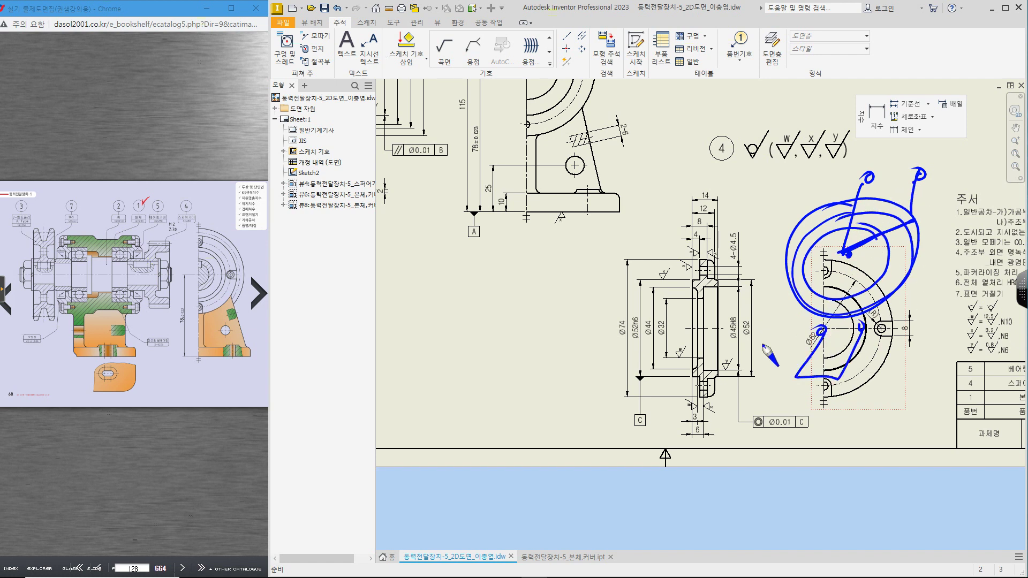
Step: Draw leader marks out from the lower flange of the cover's section view with the screen pen, and clear all marks
mouse_move(699, 390)
left_mouse_down()
mouse_move(687, 442)
mouse_move(642, 444)
mouse_move(625, 419)
mouse_move(598, 447)
mouse_move(638, 413)
mouse_move(635, 424)
left_mouse_up()
left_click_drag(605, 406, 609, 409)
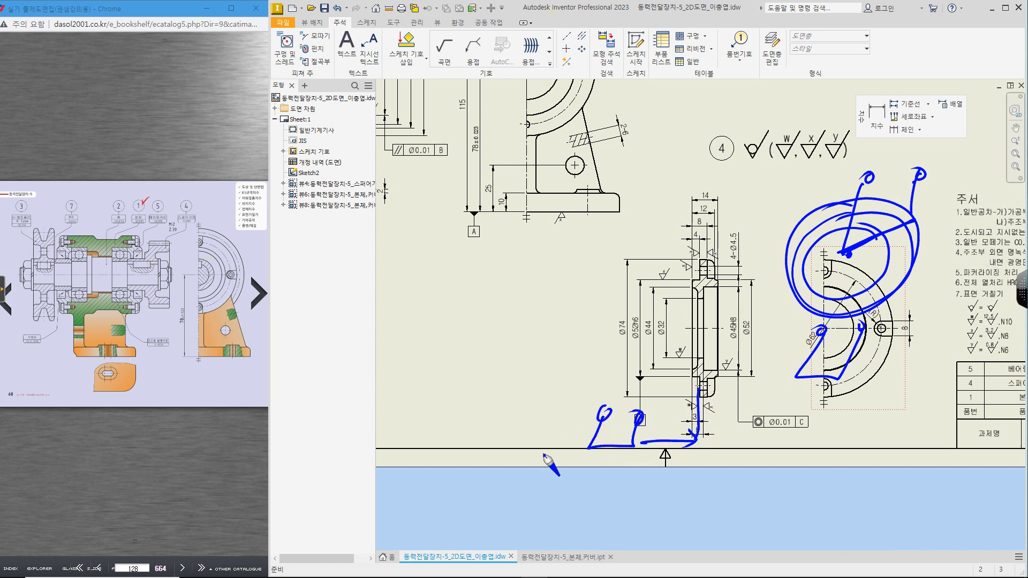
mouse_move(543, 444)
left_mouse_down()
mouse_move(568, 411)
mouse_move(535, 451)
mouse_move(525, 444)
left_mouse_up()
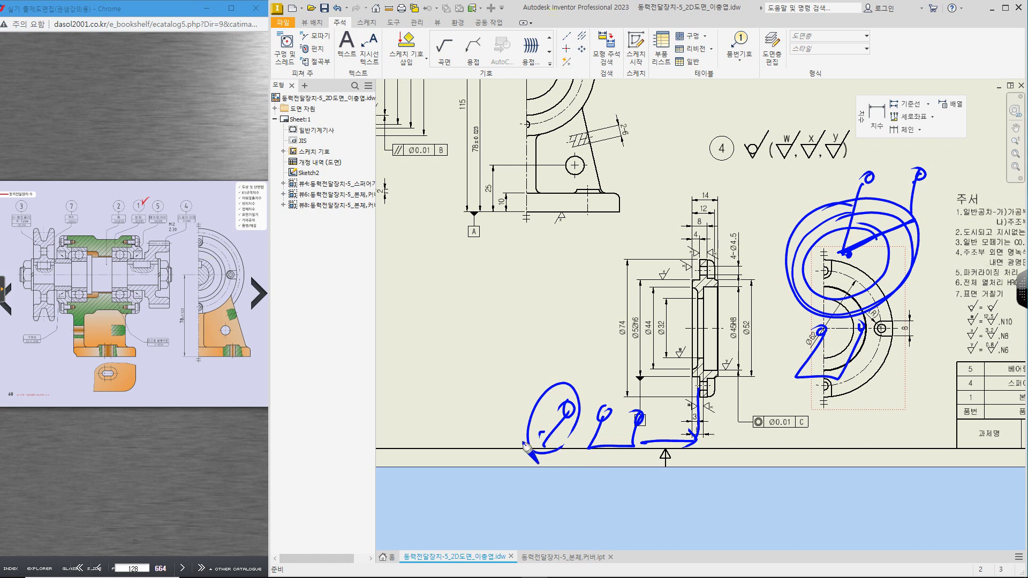
key("Escape")
Step: Circle datum C's arrowhead and Ø45H8, draw a circled note leading to the cover's lower flange, cross it out and clear the marks
key("ctrl+2")
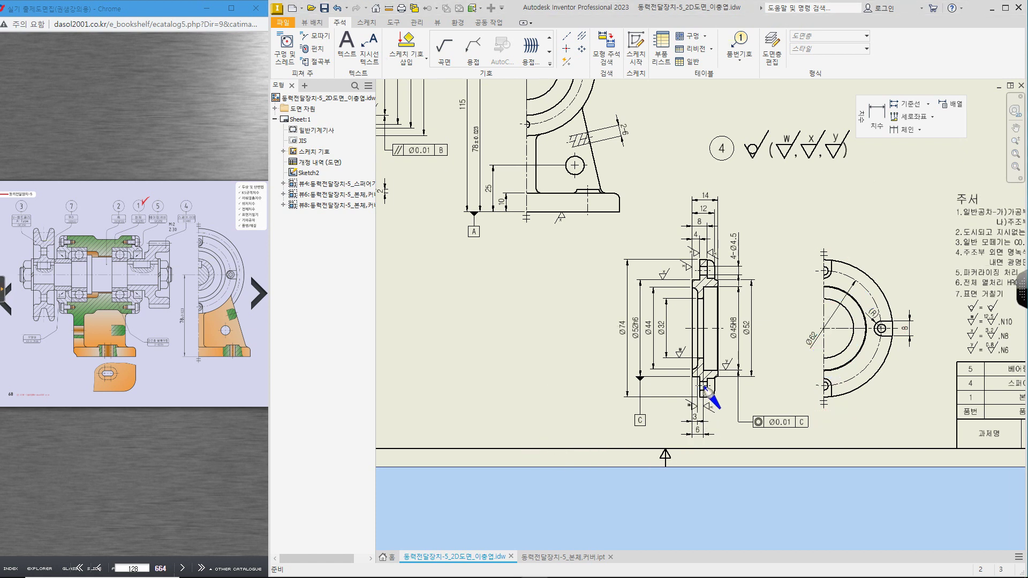
left_click_drag(643, 368, 647, 381)
left_click_drag(732, 315, 740, 336)
left_click_drag(702, 381, 654, 434)
left_click_drag(644, 434, 670, 441)
left_click_drag(694, 387, 613, 482)
left_click_drag(611, 406, 666, 445)
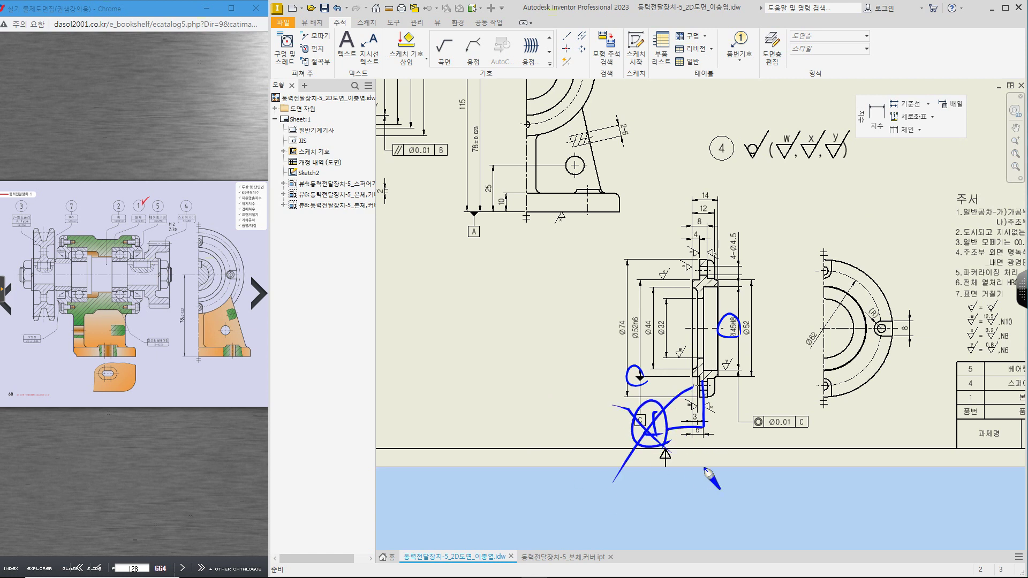
key("Escape")
Step: Open the 주서 notes for editing and shorten note 2 to "도시되고 지시없는 모떼기C1, 필렛R3"
middle_click_drag(711, 313, 786, 382)
scroll(801, 340, "up", 4)
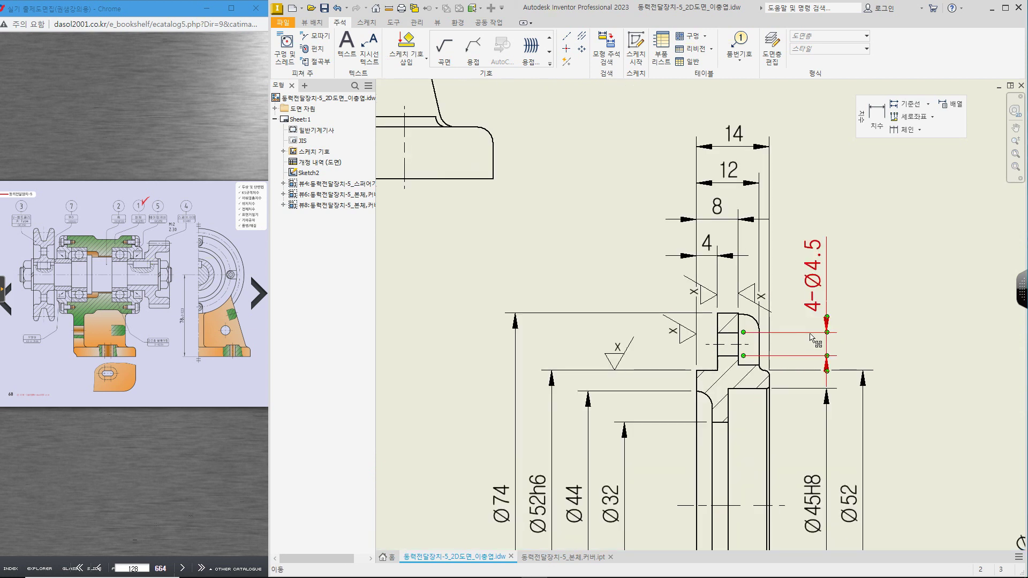
scroll(749, 289, "down", 3)
middle_click_drag(783, 347, 935, 430)
scroll(889, 414, "down", 3)
middle_click_drag(938, 323, 670, 374)
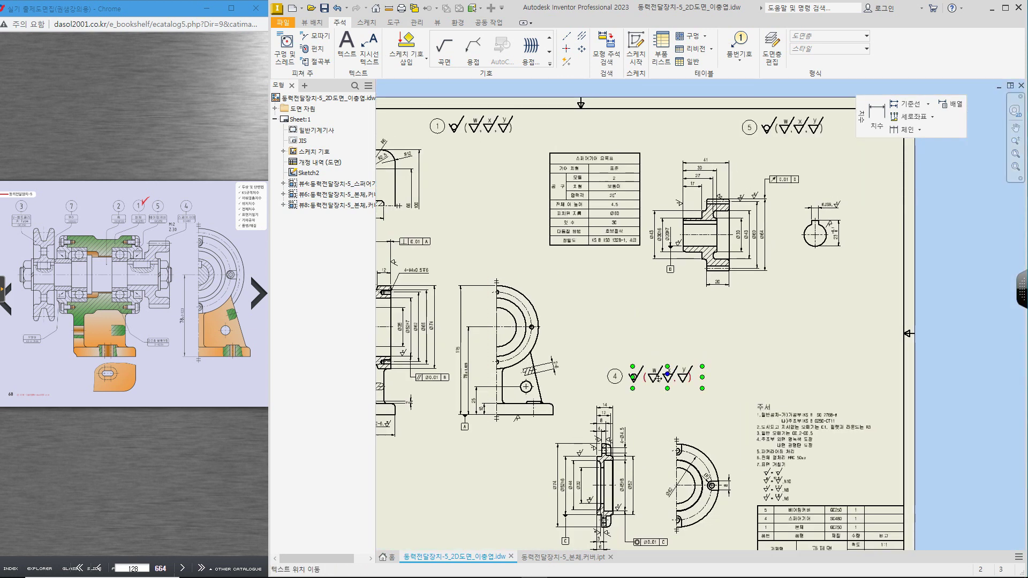
middle_click(712, 370)
middle_click(712, 369)
scroll(922, 451, "up", 4)
middle_click_drag(920, 450, 706, 318)
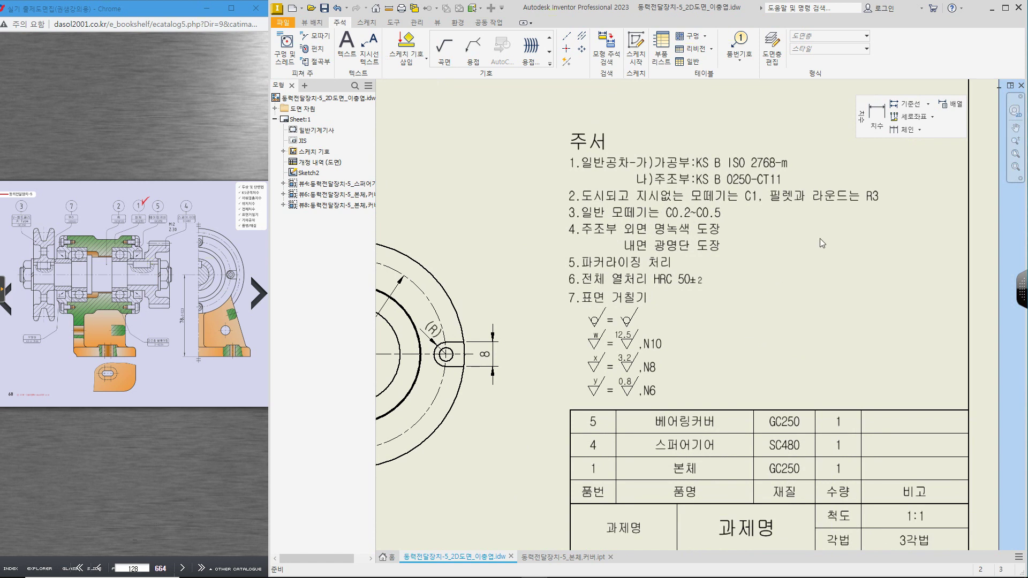
left_click(813, 196)
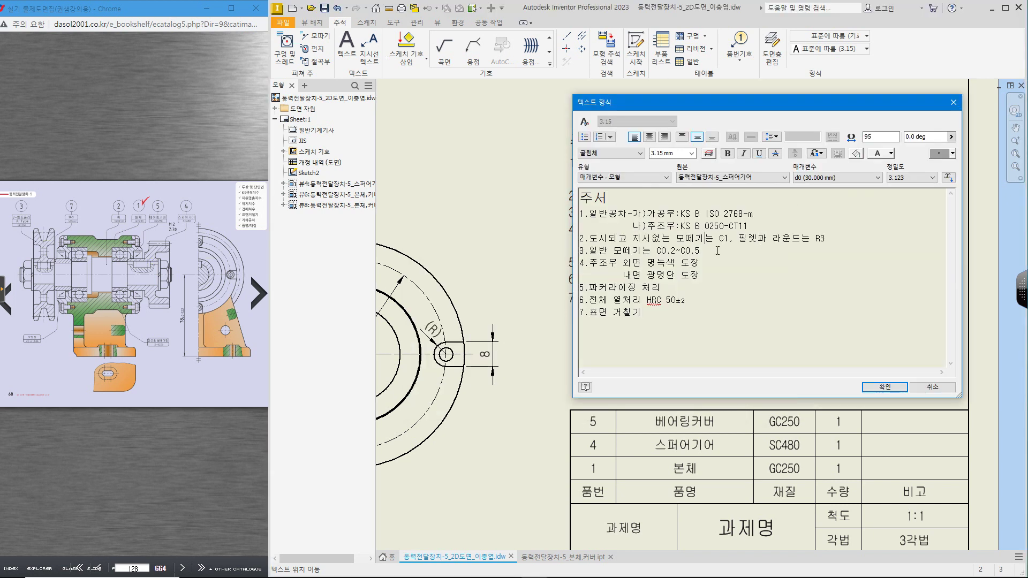
key("BackSpace")
key("BackSpace")
key("Delete")
key("Delete")
key("Delete")
key("Delete")
key("Delete")
key("Delete")
key("Delete")
key("Delete")
key("Delete")
key("Delete")
key("Delete")
key("Delete")
Step: Remove "내면 광명단 도장" from note 4 and append "(1,4,5)", illustrating the materials with cleared SC and GC pen marks
key("Delete")
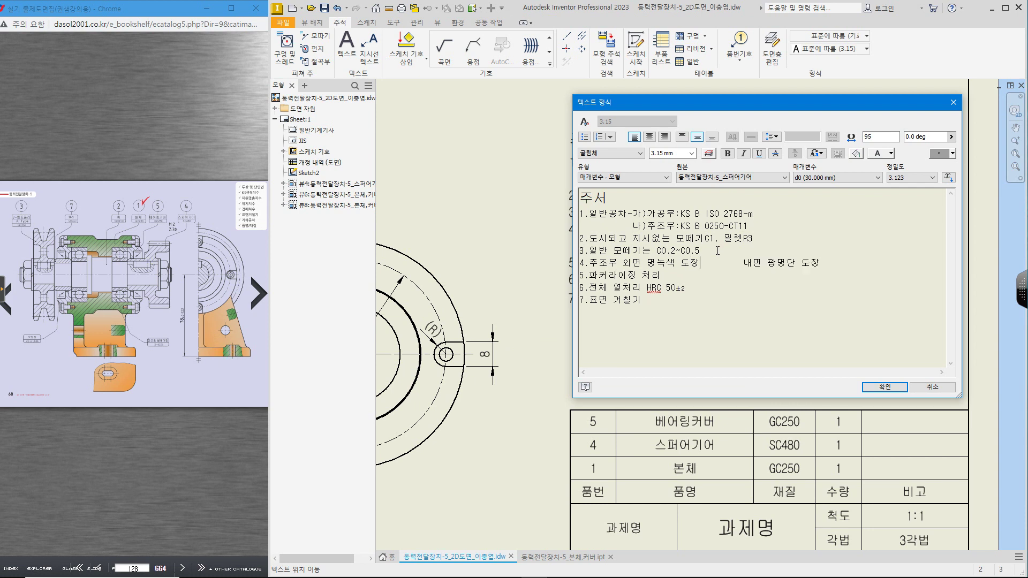
key("Delete")
key("Delete")
key("Delete")
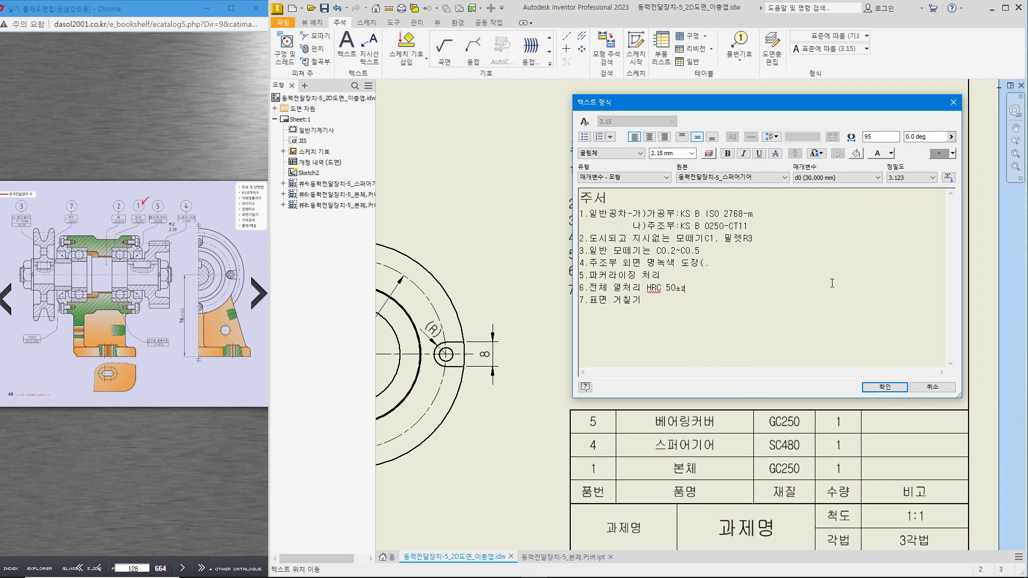
mouse_move(855, 255)
left_mouse_down()
mouse_move(830, 279)
mouse_move(876, 269)
mouse_move(889, 279)
left_mouse_up()
mouse_move(856, 314)
left_mouse_down()
mouse_move(862, 324)
mouse_move(882, 318)
mouse_move(835, 303)
mouse_move(914, 328)
left_mouse_up()
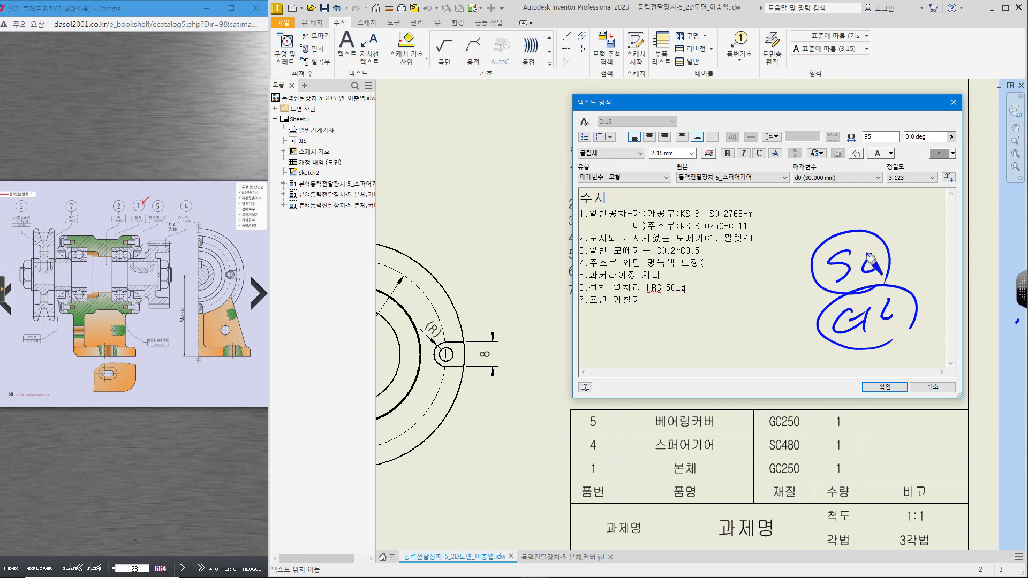
key("Escape")
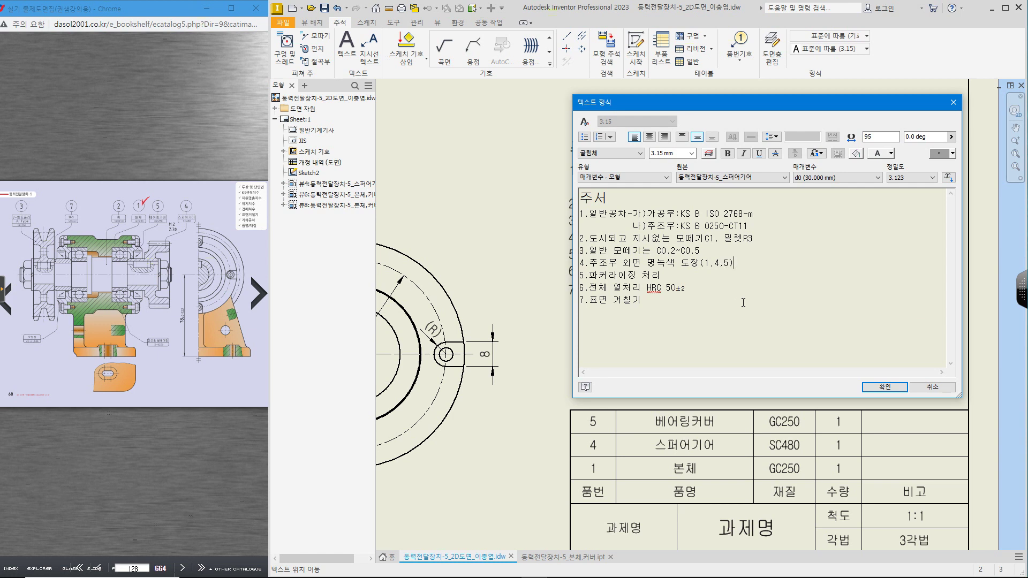
Step: Delete the "파커라이징 처리" note and renumber the two notes after it as 5 and 6
triple_click(613, 276)
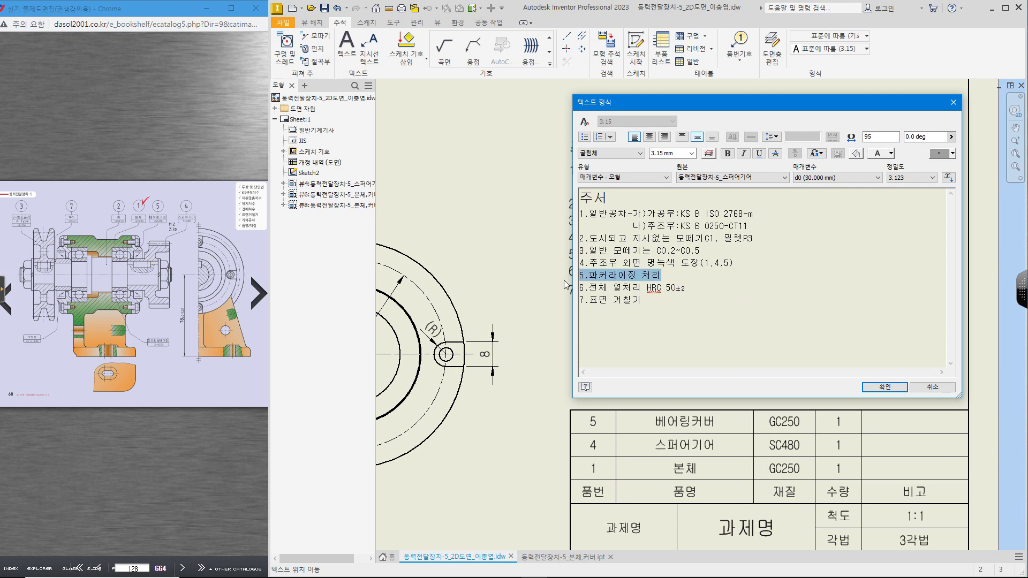
key("Delete")
key("Delete")
key("Delete")
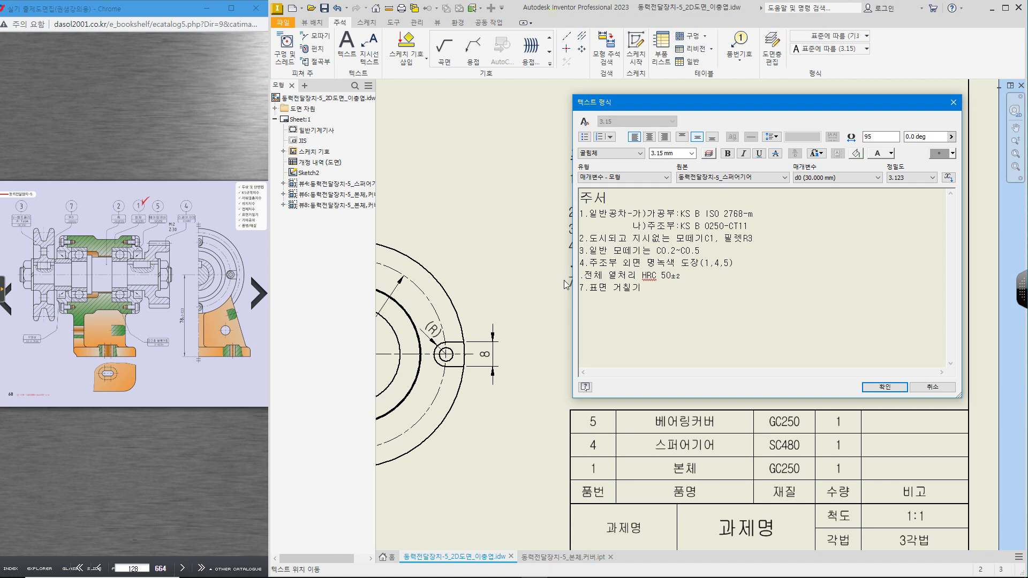
type("5")
key("BackSpace")
type("6")
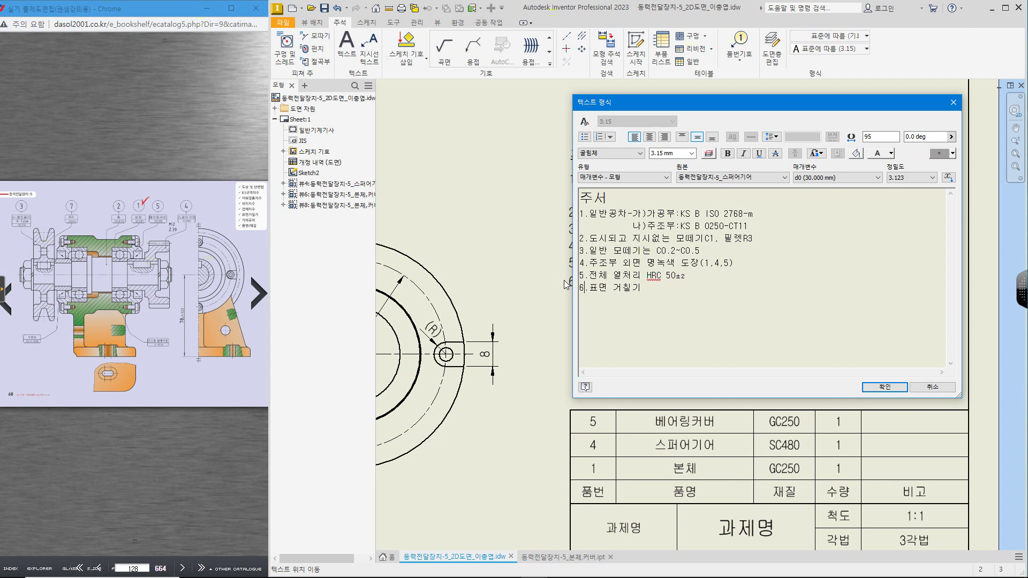
Step: Delete the "전체 열처리 HRC 50±2" note, renumber "표면 거칠기" as 5 and apply the edited notes
left_click_drag(690, 277, 497, 283)
left_click_drag(713, 291, 577, 273)
left_click(599, 279)
left_click_drag(675, 275, 574, 275)
key("Delete")
key("Delete")
key("Delete")
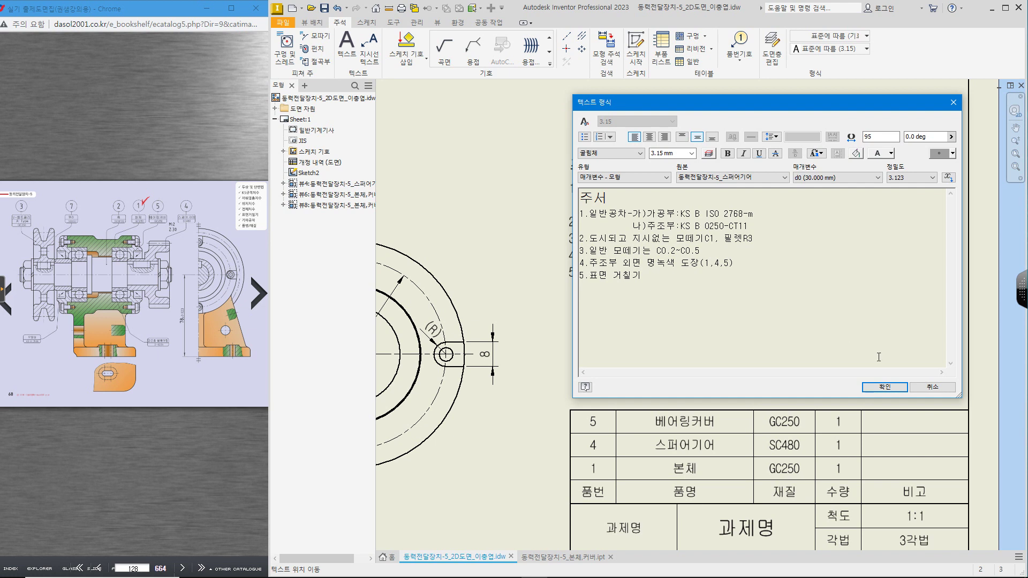
left_click(884, 385)
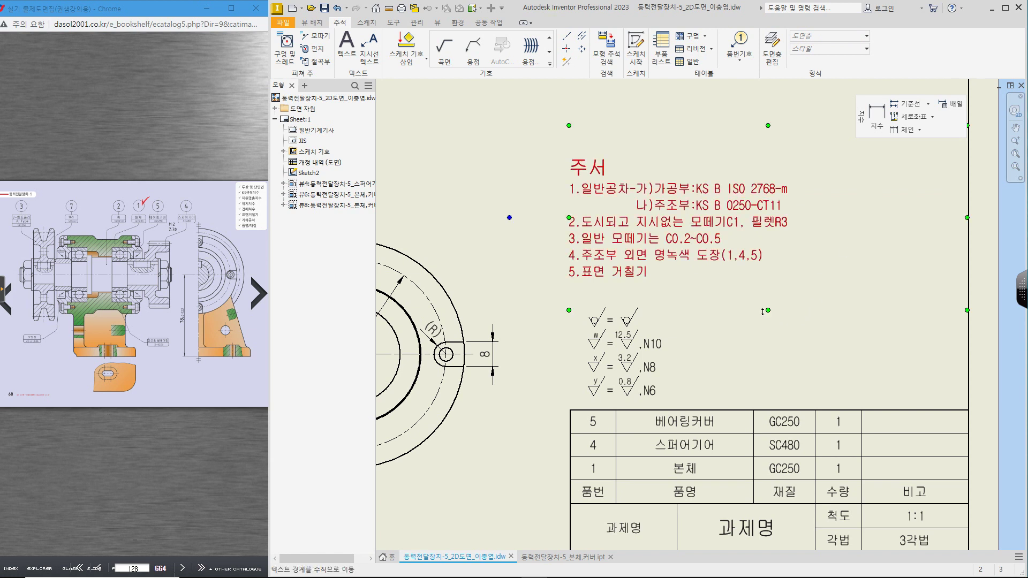
Step: Trace the end face of the main body's Ø52H7 bore, circle its upper corner and write C0.5 beside it with the screen pen
scroll(611, 302, "down", 3)
middle_click_drag(611, 302, 845, 369)
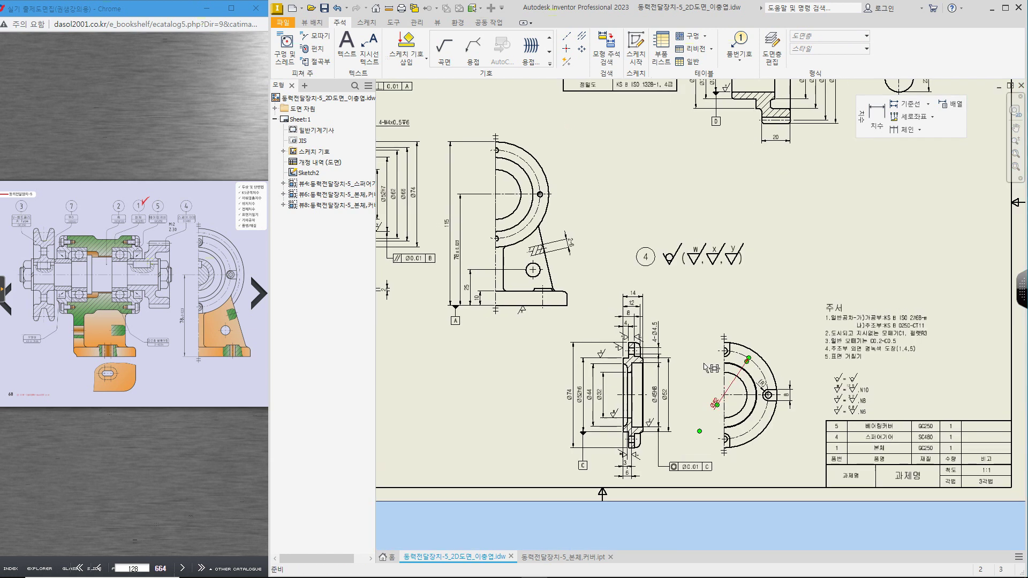
middle_click_drag(497, 228, 607, 316)
scroll(487, 228, "up", 5)
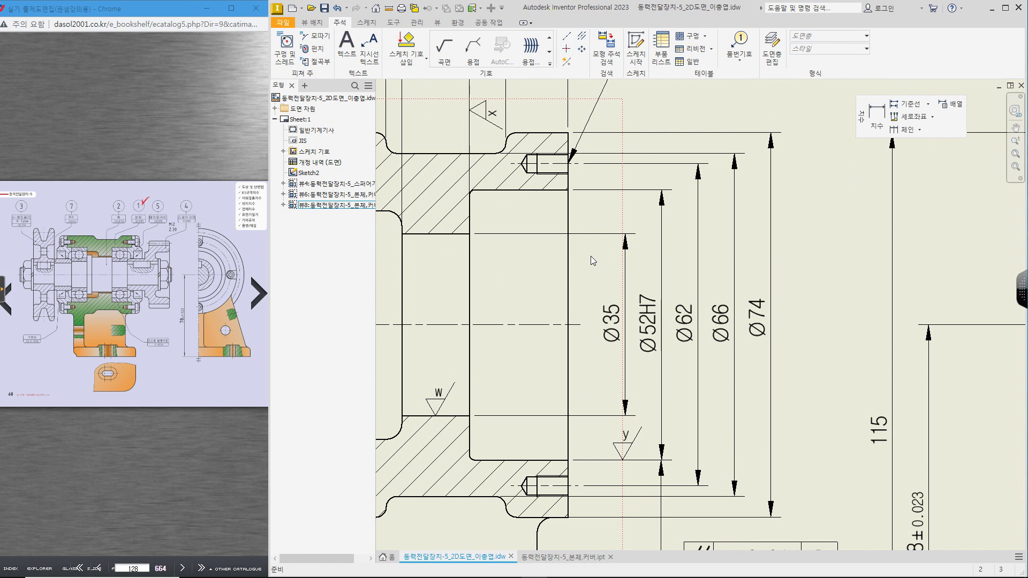
left_click_drag(568, 188, 574, 490)
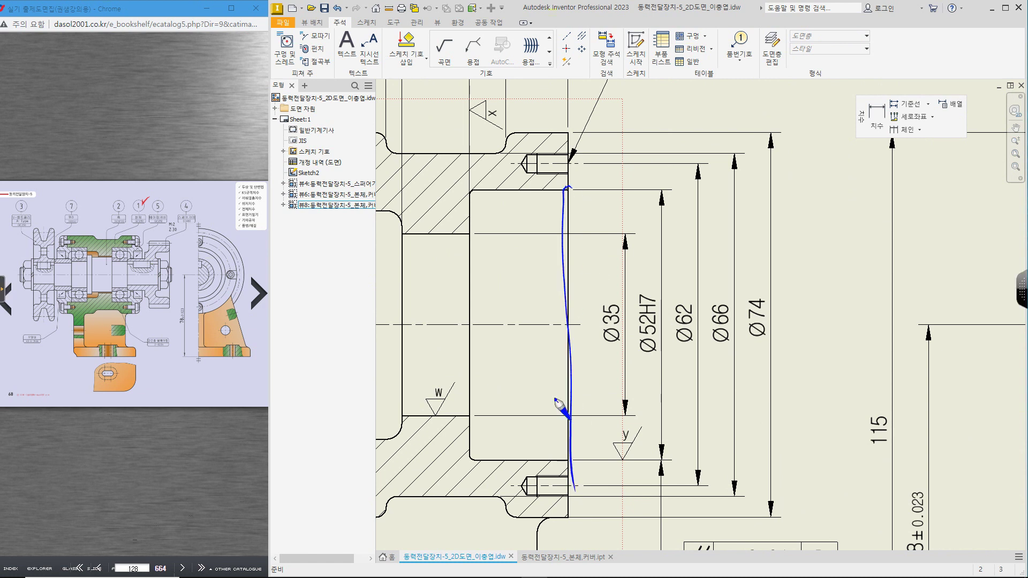
mouse_move(573, 152)
left_mouse_down()
mouse_move(564, 180)
mouse_move(568, 143)
left_mouse_up()
left_click_drag(566, 464, 569, 471)
mouse_move(571, 182)
left_mouse_down()
mouse_move(626, 197)
mouse_move(642, 178)
left_mouse_up()
left_click_drag(653, 179, 666, 187)
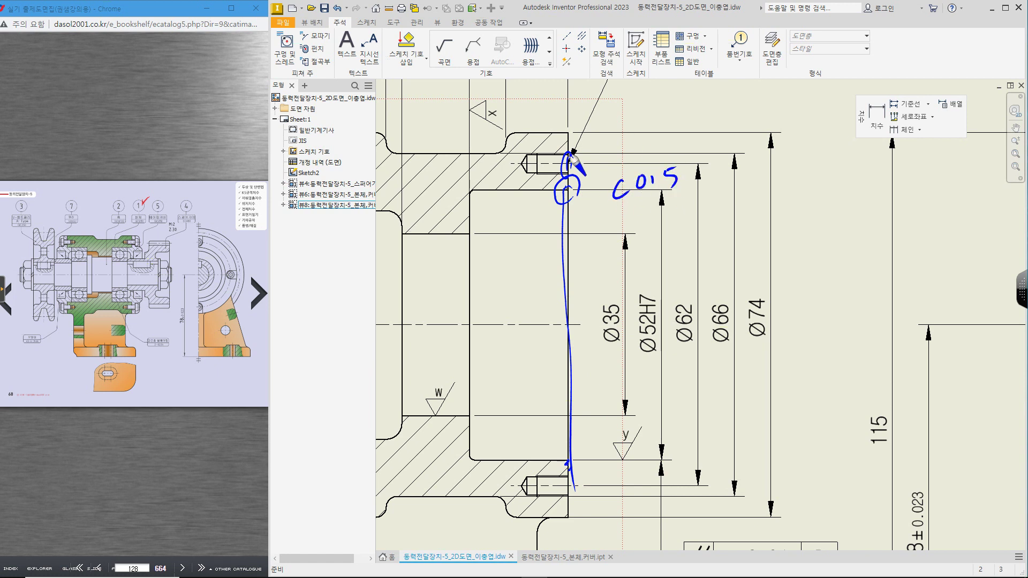
Step: Write the C.02 chamfer note beside the tapped hole and a C0.2 range below it with the screen pen, and clear the marks
mouse_move(616, 128)
left_mouse_down()
mouse_move(616, 144)
mouse_move(663, 114)
left_mouse_up()
left_click(622, 141)
left_click_drag(641, 245, 647, 279)
left_click(665, 274)
left_click_drag(711, 237, 809, 217)
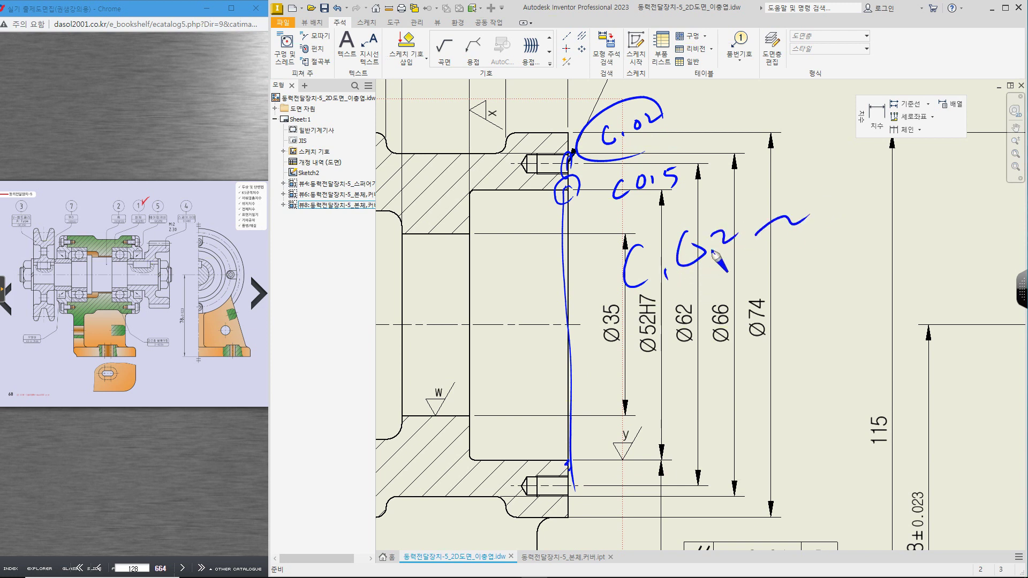
left_click_drag(694, 238, 697, 258)
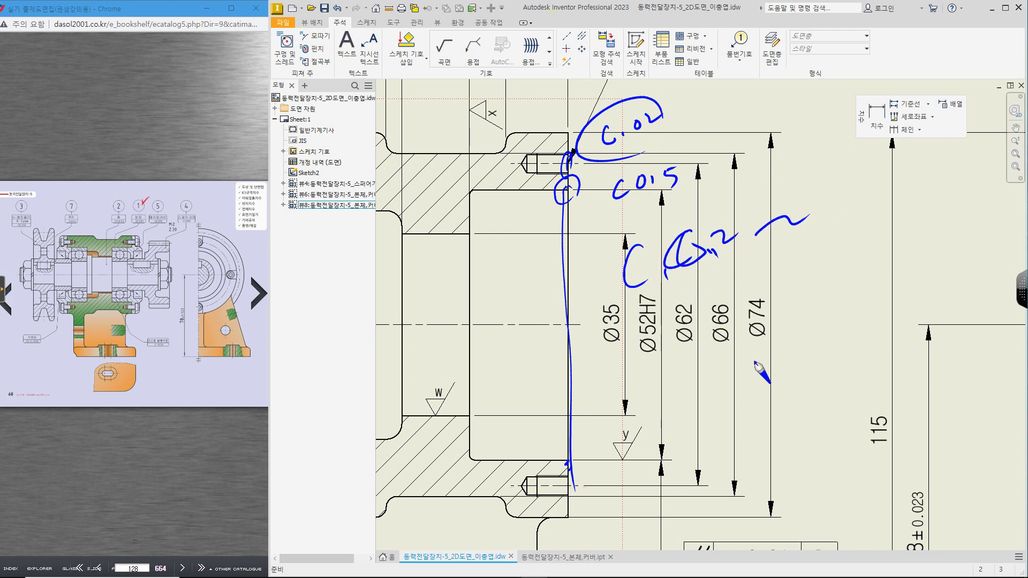
key("Escape")
Step: Write and circle the general chamfer range C0.2~C0.5 over the main body section with the screen pen, and clear the marks
key("ctrl+2")
left_click_drag(610, 214, 614, 234)
mouse_move(626, 224)
left_mouse_down()
mouse_move(629, 211)
mouse_move(717, 198)
mouse_move(803, 153)
left_mouse_up()
left_click_drag(818, 134, 832, 144)
left_click_drag(805, 206, 752, 234)
mouse_move(689, 262)
left_mouse_down()
mouse_move(631, 283)
mouse_move(863, 171)
mouse_move(826, 199)
left_mouse_up()
left_click_drag(831, 121, 829, 159)
left_click_drag(832, 129, 844, 168)
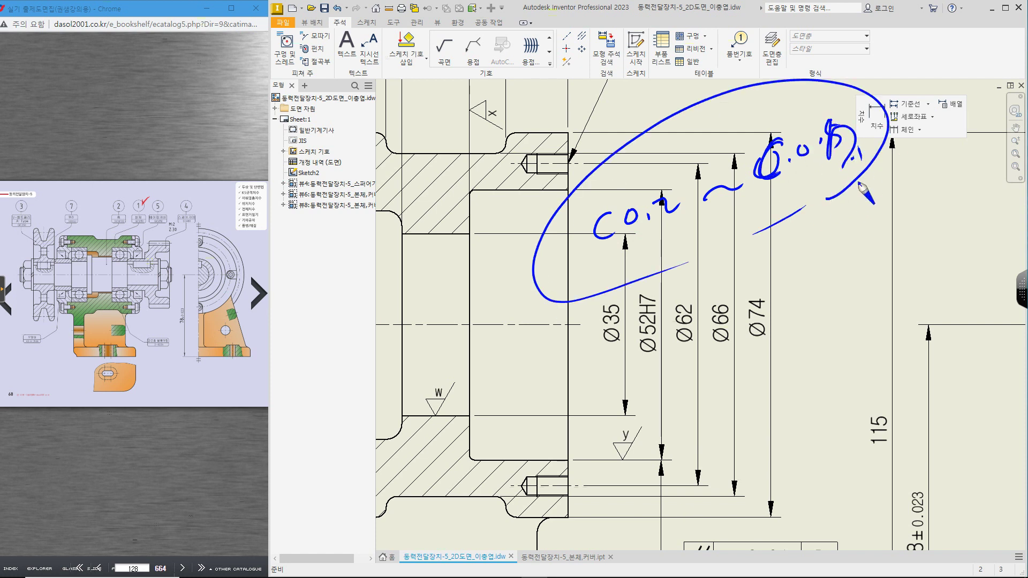
key("Escape")
Step: Mark the Ø52h6 edge chamfers on the cover section and write a circled C0.5 beside it with the screen pen, and clear the marks
scroll(855, 297, "down", 4)
mouse_move(854, 297)
middle_mouse_down()
mouse_move(812, 235)
mouse_move(601, 144)
middle_mouse_up()
middle_click_drag(837, 321, 714, 246)
middle_click_drag(980, 393, 784, 306)
middle_click_drag(1000, 284, 890, 312)
middle_click_drag(566, 353, 670, 354)
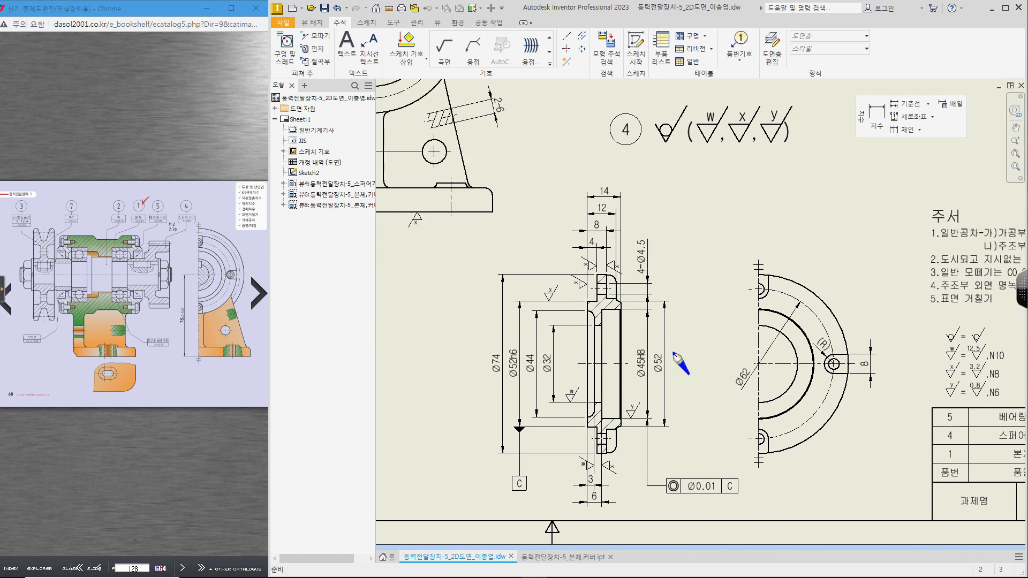
left_click_drag(590, 300, 585, 309)
mouse_move(584, 422)
left_mouse_down()
mouse_move(595, 433)
mouse_move(645, 373)
mouse_move(723, 343)
left_mouse_up()
mouse_move(747, 331)
left_mouse_down()
mouse_move(734, 352)
mouse_move(757, 321)
left_mouse_up()
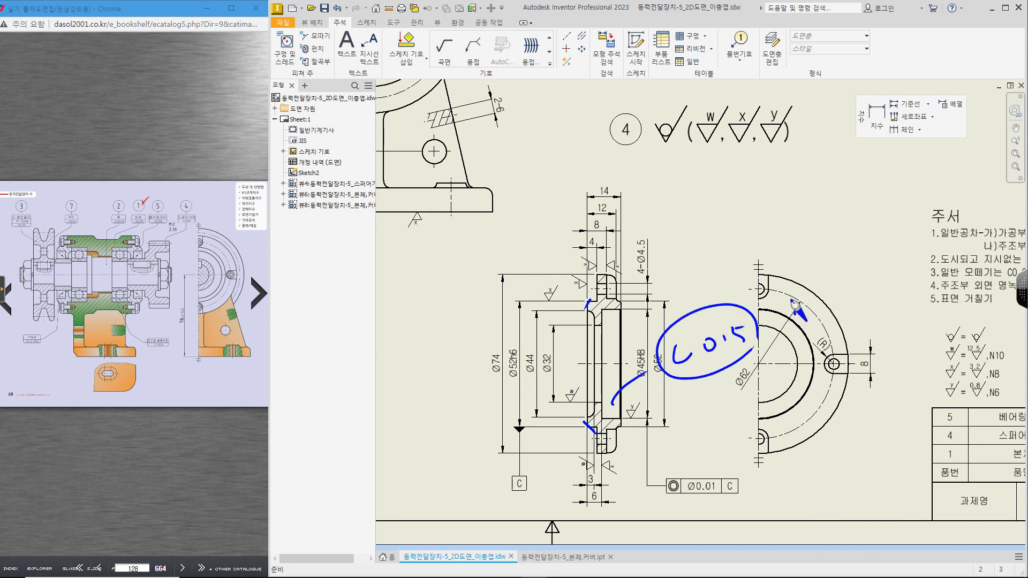
key("Escape")
Step: Switch to the 3D drawing PDF in Adobe Acrobat and circle the bracketed surface roughness symbols of parts 1, 5 and 4
middle_click_drag(920, 330, 747, 320)
middle_click_drag(861, 356, 748, 338)
key("Escape")
key("Home")
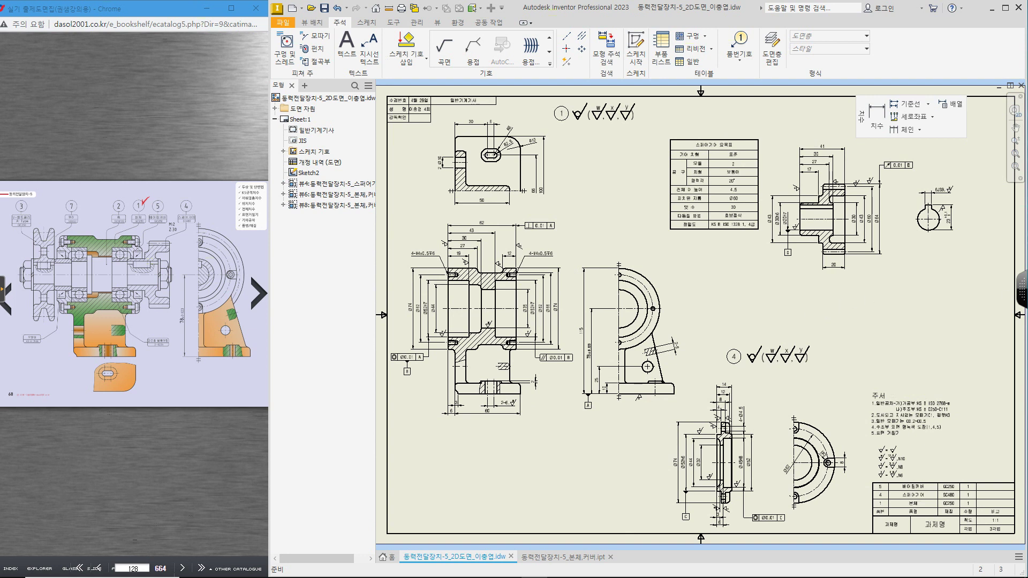
key("alt+Tab")
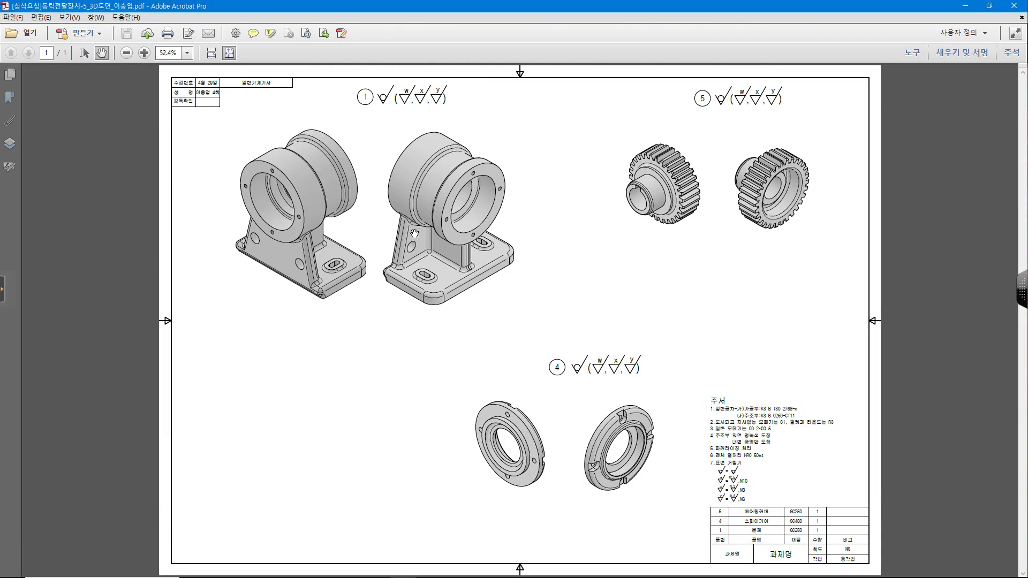
mouse_move(441, 107)
left_mouse_down()
mouse_move(384, 99)
mouse_move(439, 109)
left_mouse_up()
left_click_drag(785, 108, 769, 111)
mouse_move(643, 383)
left_mouse_down()
mouse_move(642, 370)
mouse_move(731, 288)
left_mouse_up()
Step: Circle the 주서 notes, mark part numbers 4 and 5 and the parts list's material column on the PDF, and clear all marks
mouse_move(769, 491)
left_mouse_down()
mouse_move(738, 506)
mouse_move(789, 489)
left_mouse_up()
mouse_move(797, 451)
left_mouse_down()
mouse_move(843, 369)
mouse_move(887, 356)
left_mouse_up()
left_click_drag(563, 347, 560, 376)
left_click(702, 107)
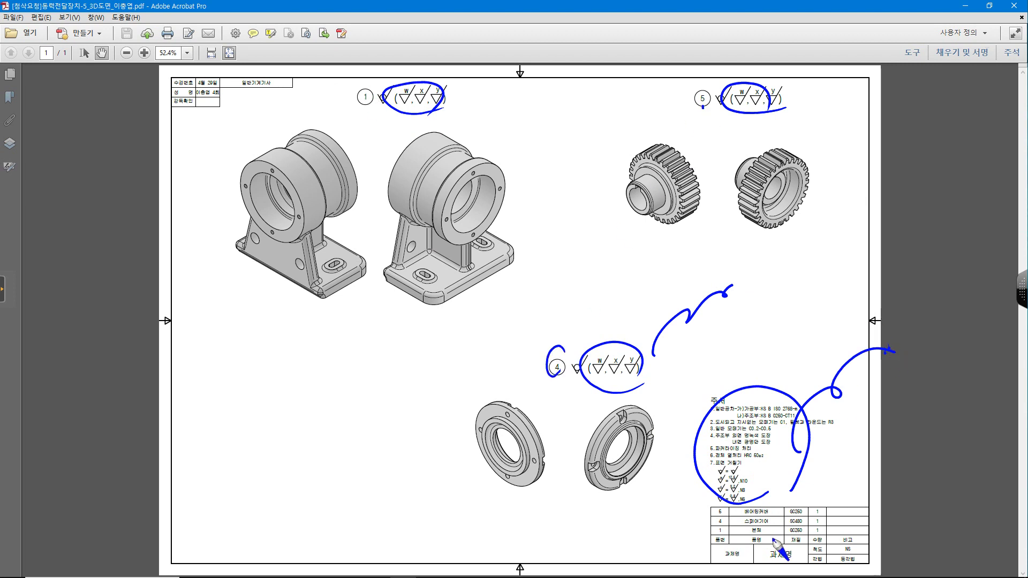
mouse_move(798, 546)
left_mouse_down()
mouse_move(787, 557)
mouse_move(801, 555)
left_mouse_up()
left_click_drag(797, 538, 802, 520)
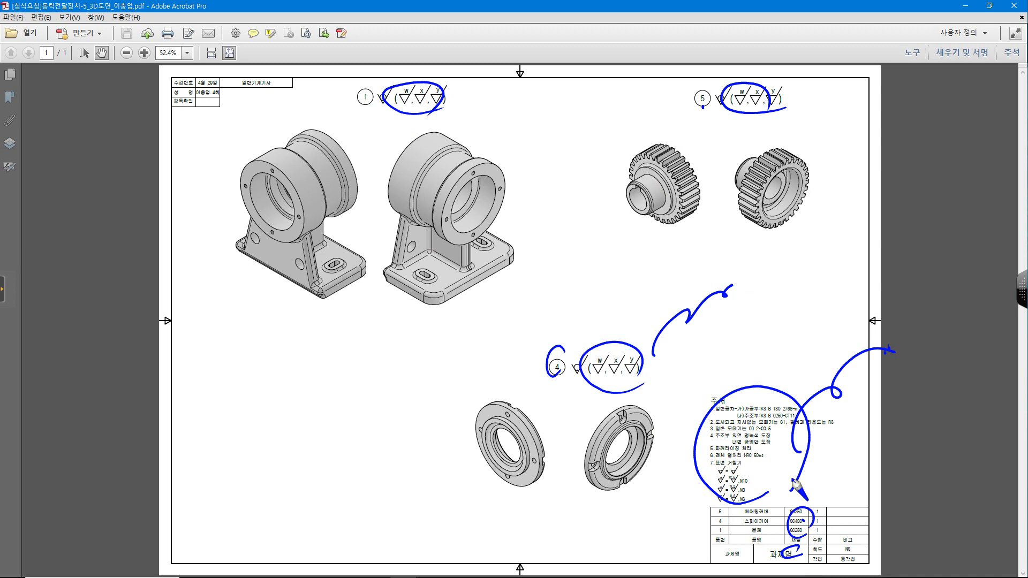
key("Escape")
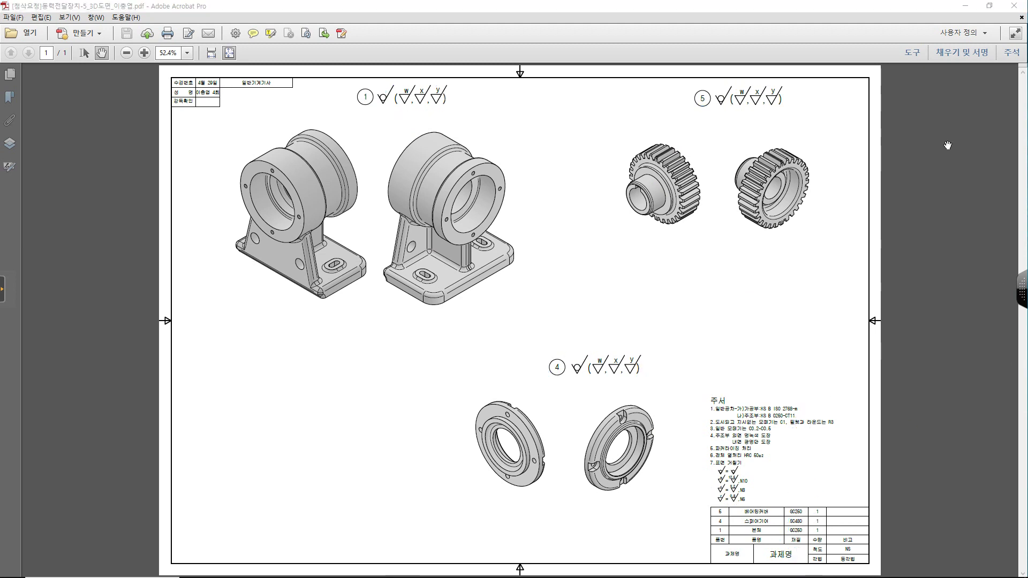
Step: Close the 3D drawing PDF and open the 드릴지그-3 assignment from the drawing e-book's table of contents
left_click(1013, 7)
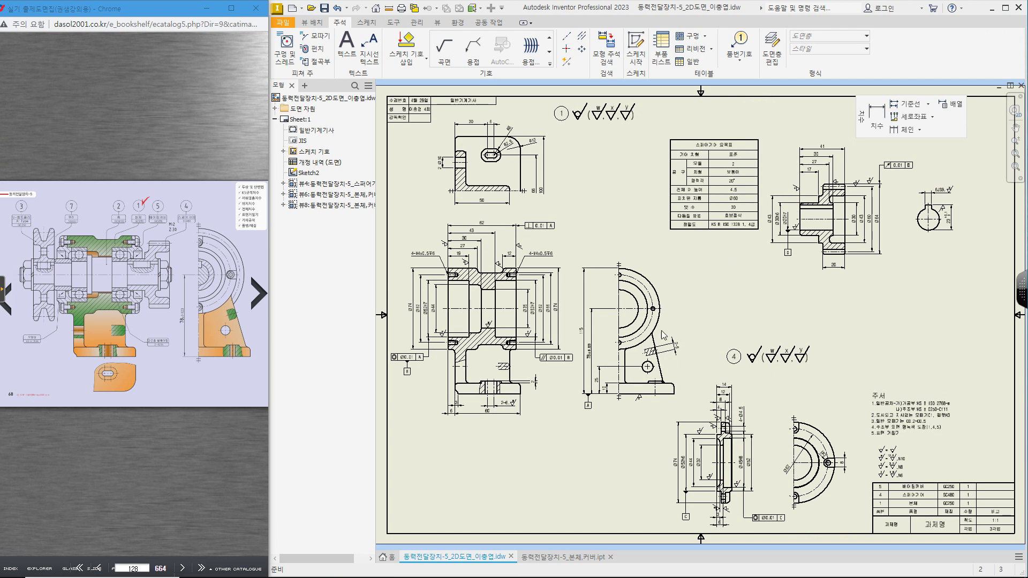
left_click(11, 568)
scroll(63, 163, "down", 8)
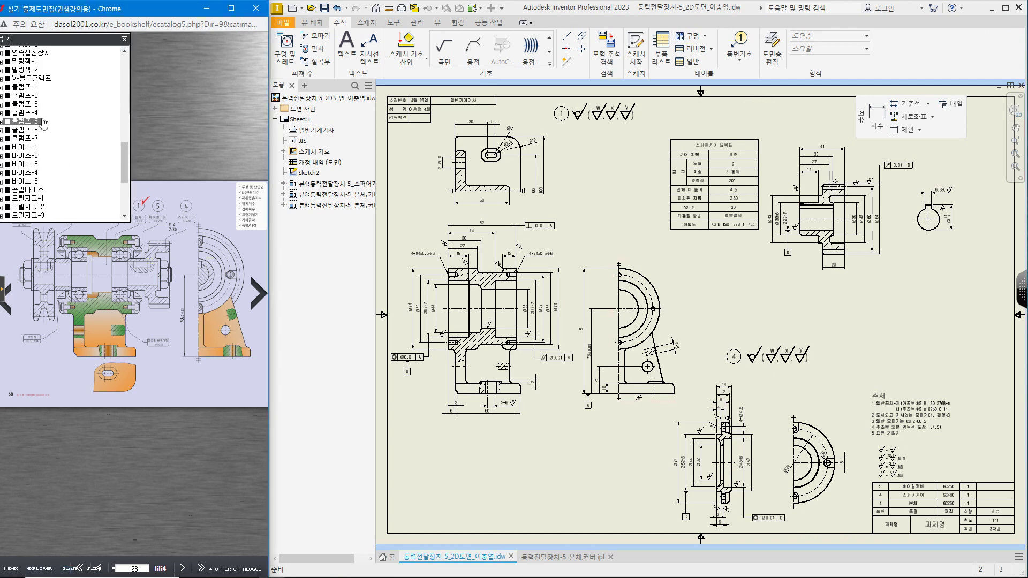
left_click(42, 215)
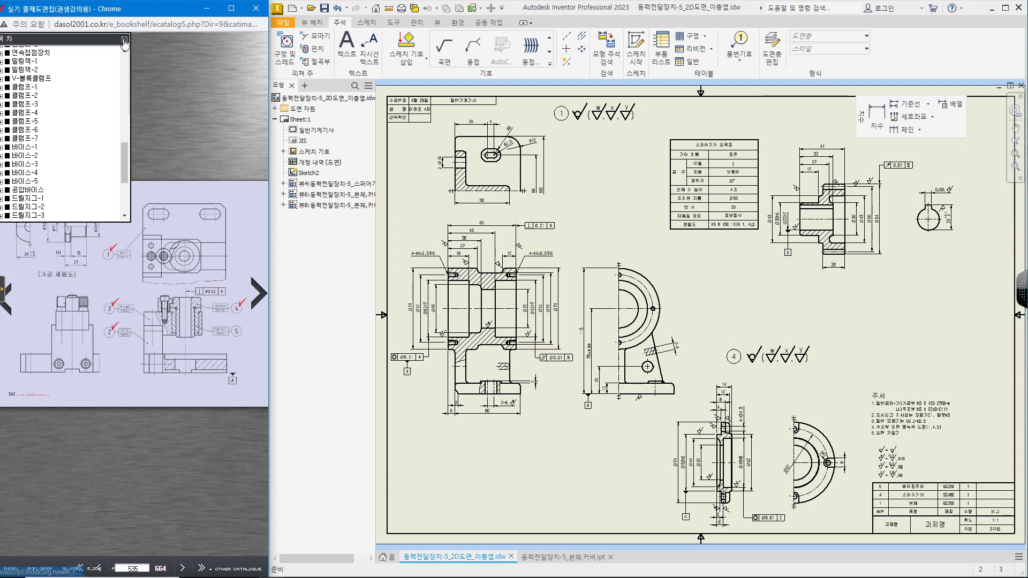
scroll(190, 253, "down", 1)
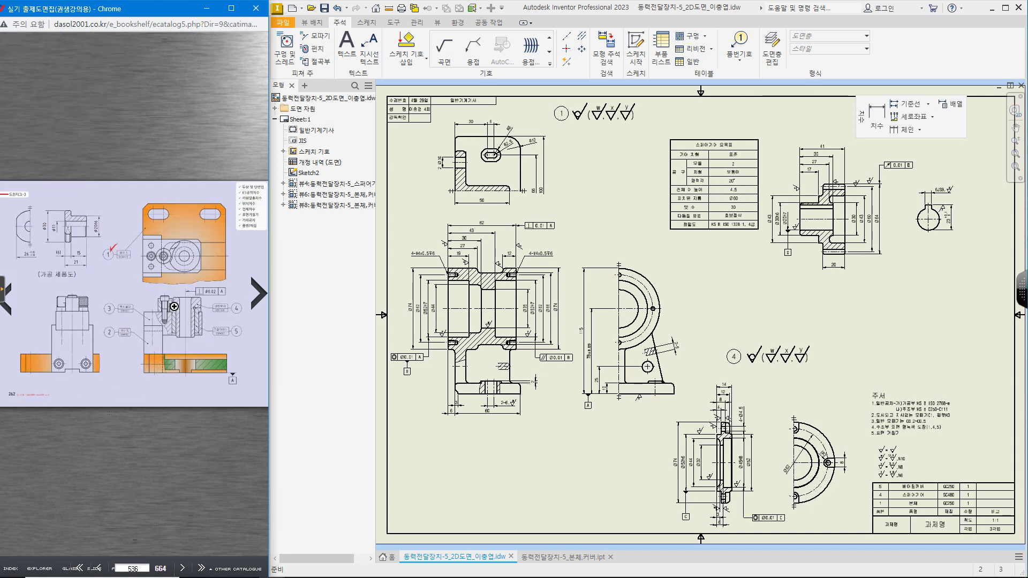